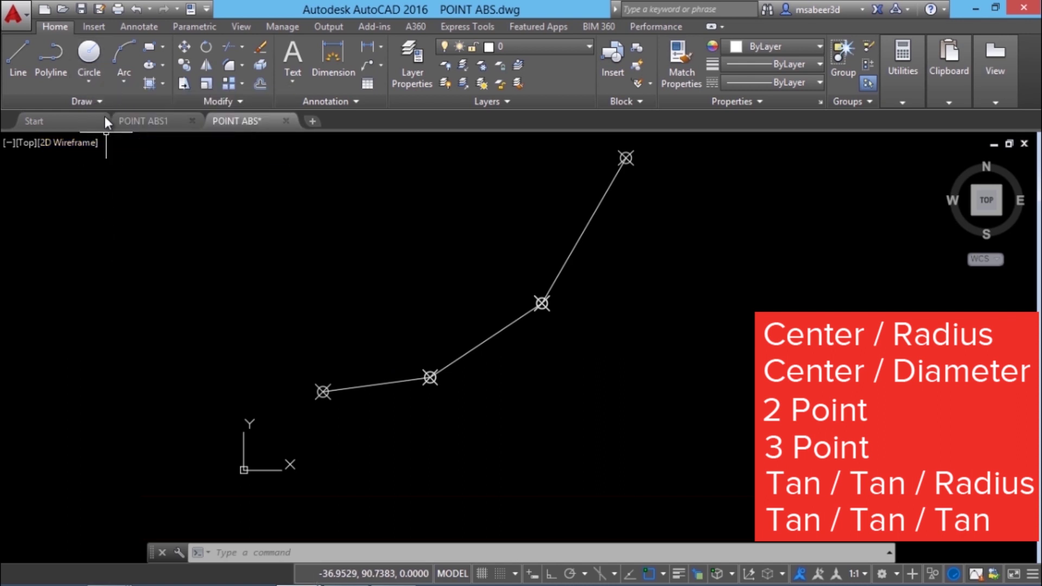
Step: Draw a Center, Radius circle centred on the second node, its edge passing through the first node
{"action": "left_click", "coordinate": [101, 79]}
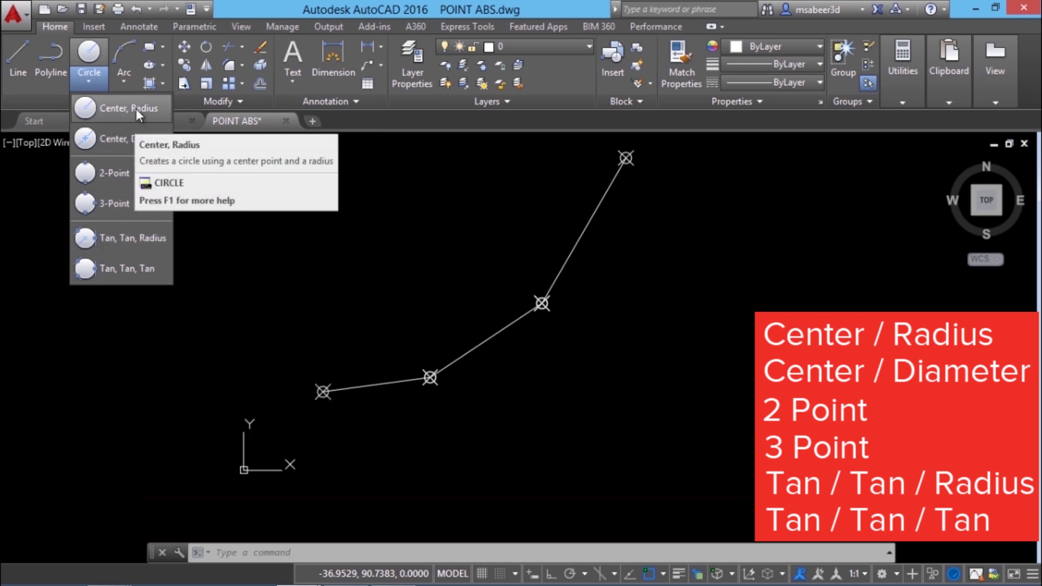
{"action": "left_click", "coordinate": [135, 108]}
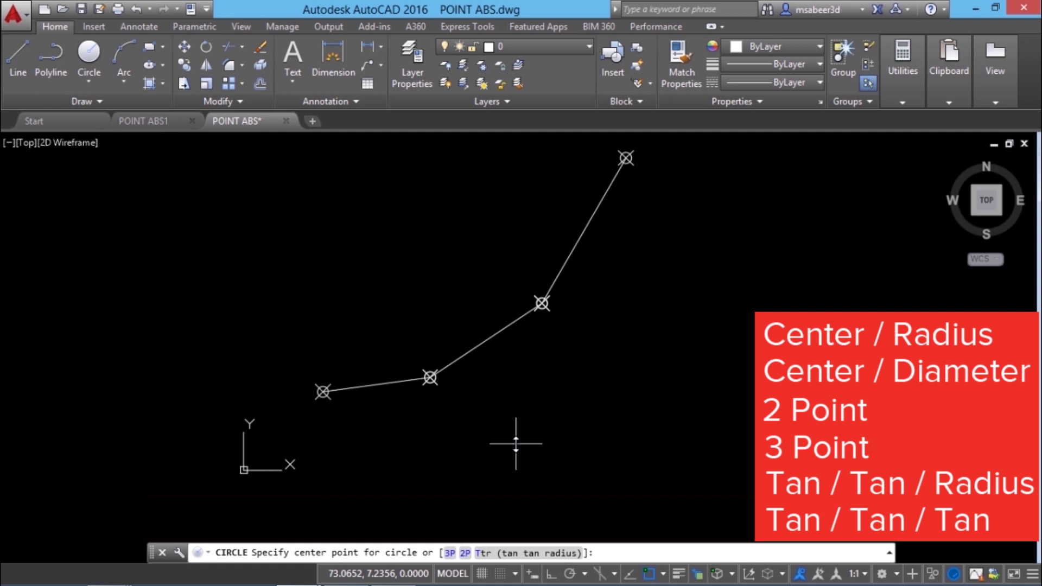
{"action": "left_click", "coordinate": [435, 378]}
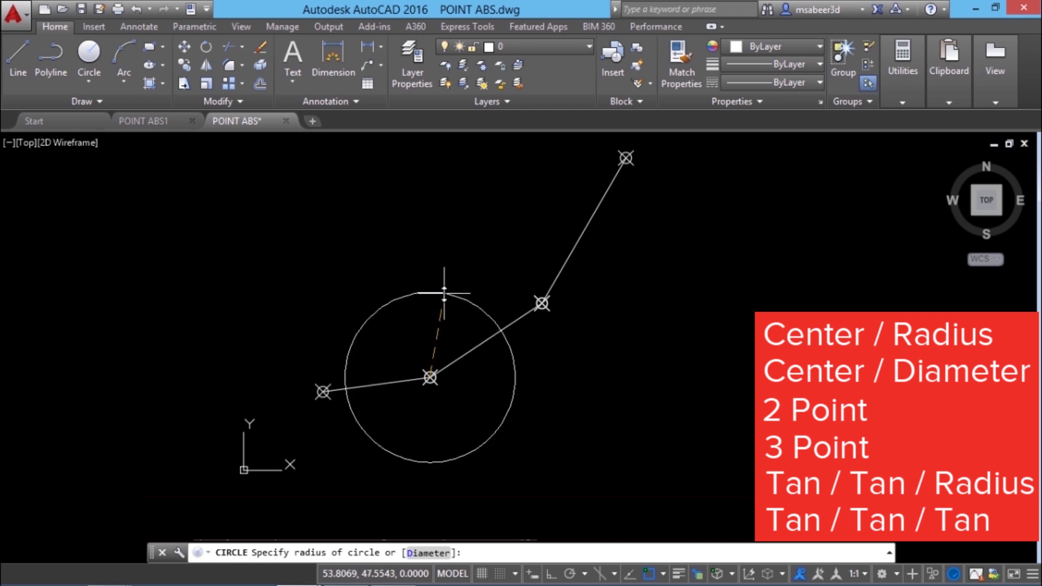
{"action": "left_click", "coordinate": [532, 423]}
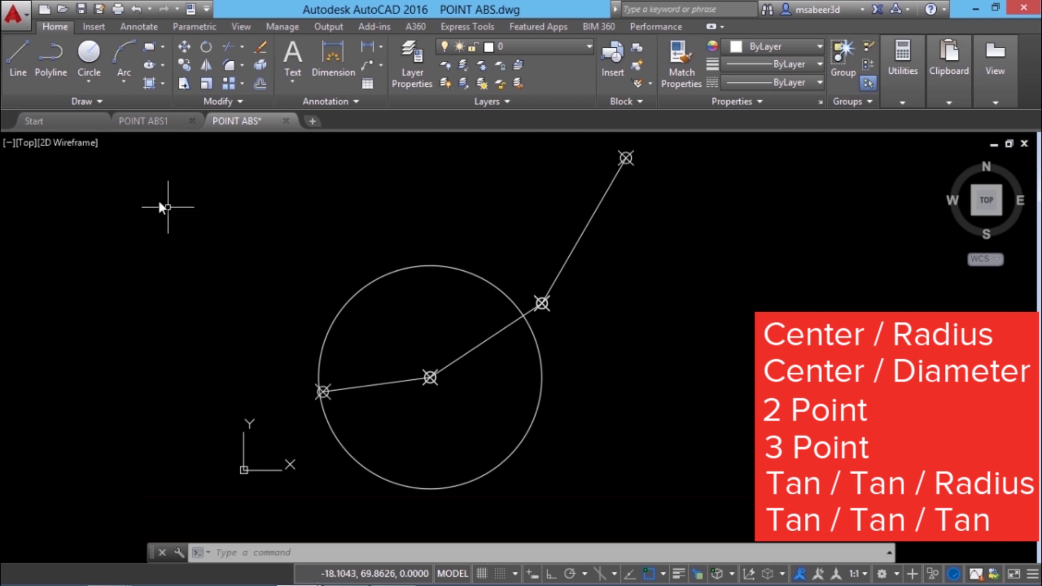
Step: Draw a Center, Diameter circle centred at 140,50 with diameter 50
{"action": "left_click", "coordinate": [89, 79]}
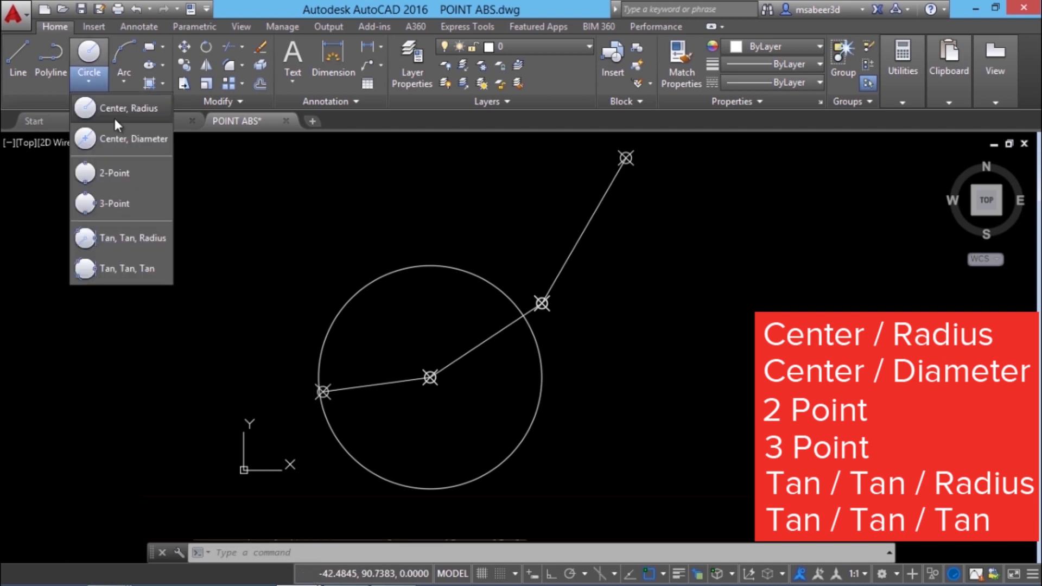
{"action": "left_click", "coordinate": [135, 140]}
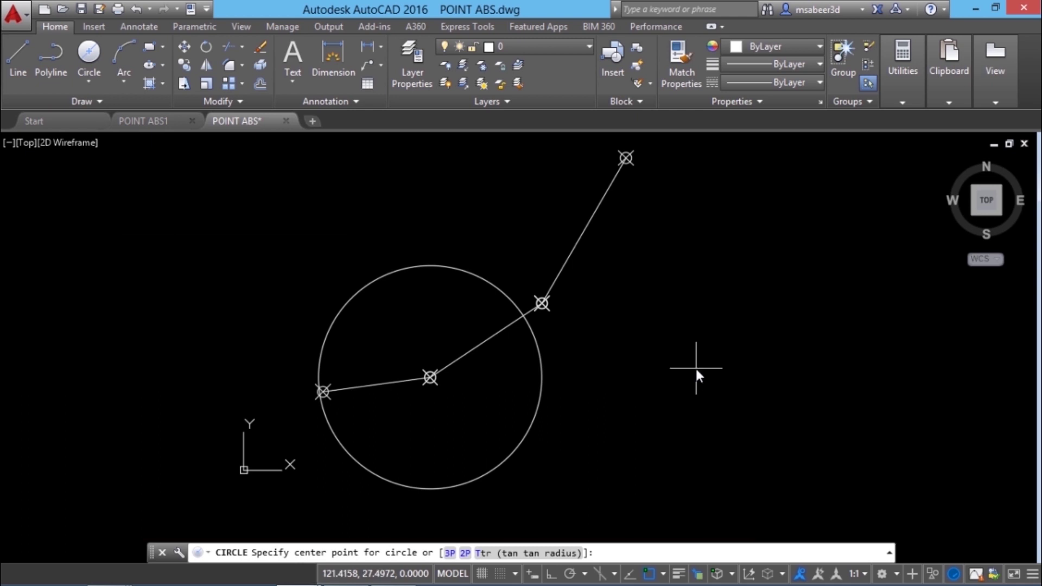
{"action": "type", "text": "140,50"}
{"action": "key", "text": "Return"}
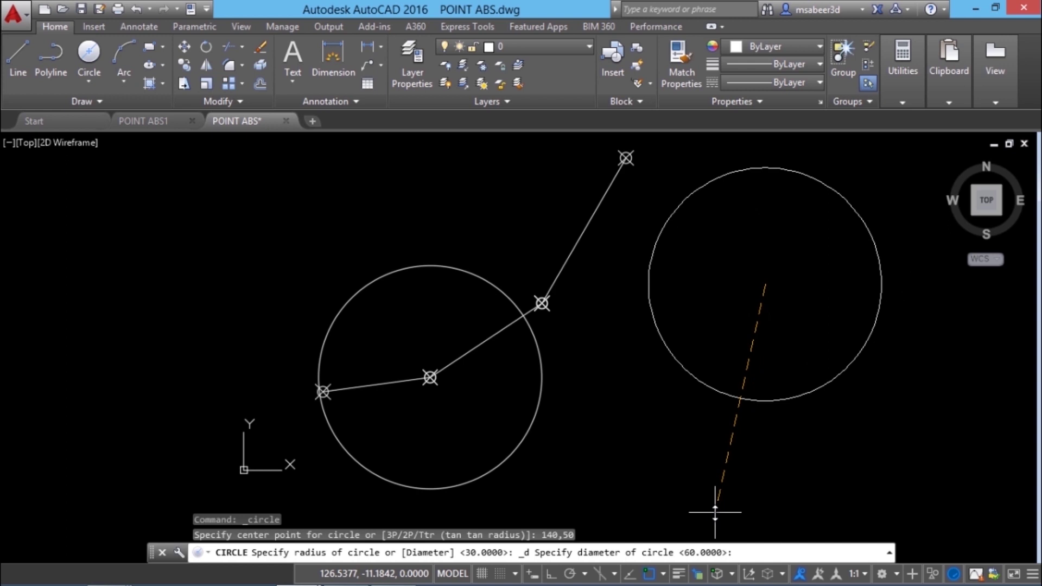
{"action": "type", "text": "50"}
{"action": "key", "text": "Return"}
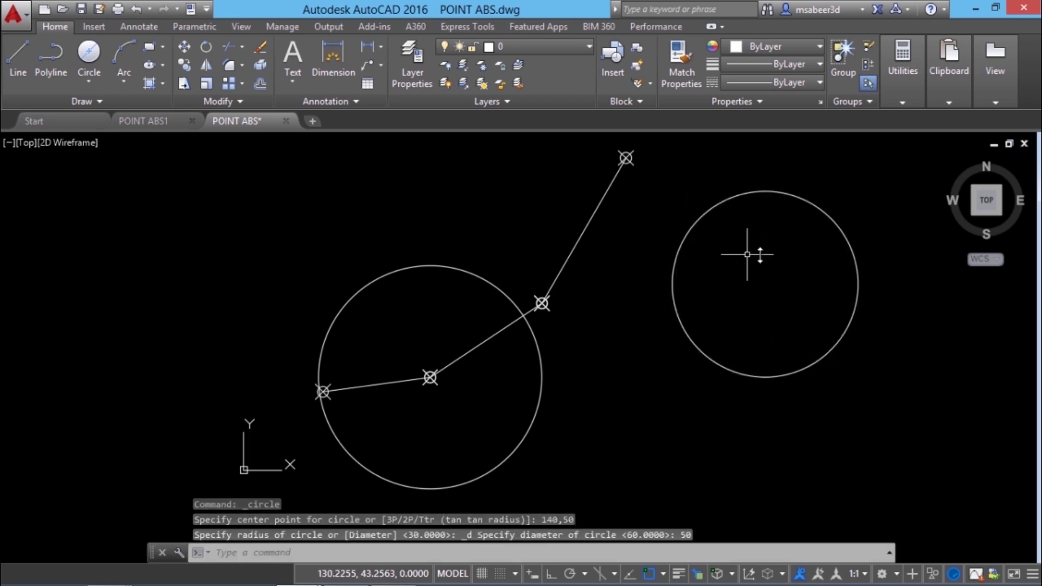
Step: Draw a 2-Point circle whose diameter runs from the third node to the top node
{"action": "left_click", "coordinate": [89, 82]}
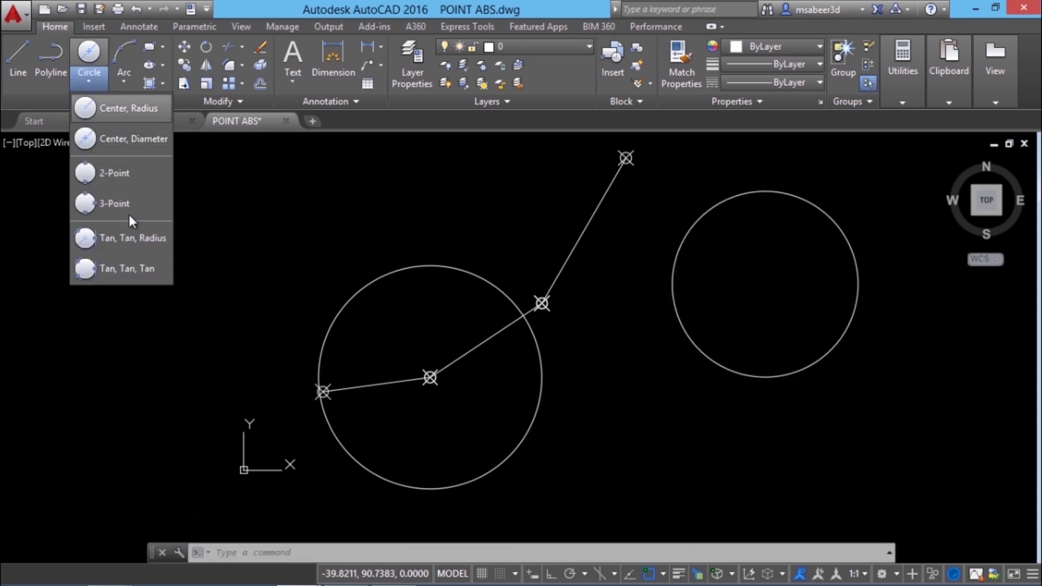
{"action": "left_click", "coordinate": [121, 175]}
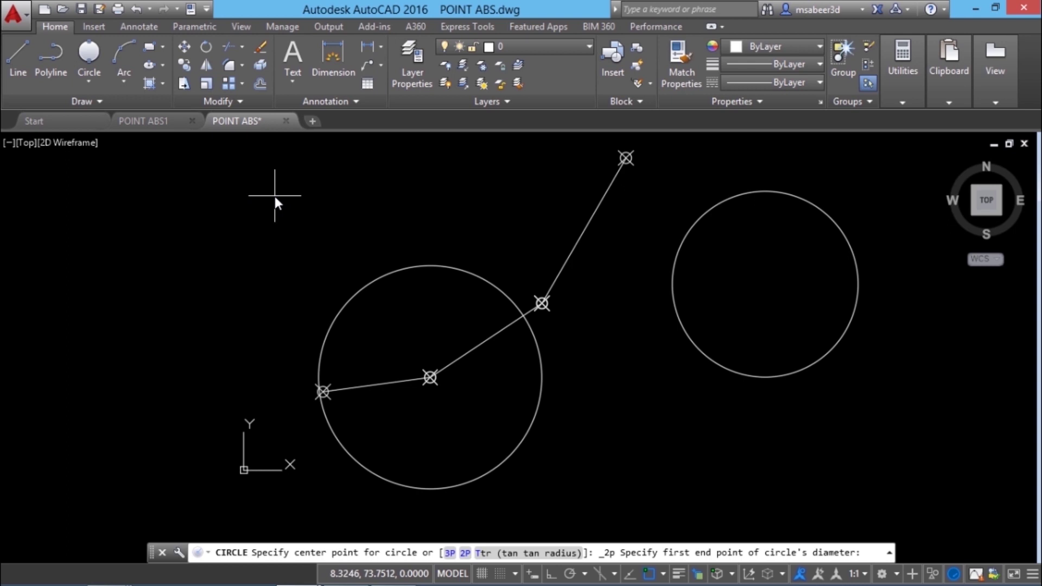
{"action": "left_click", "coordinate": [545, 305]}
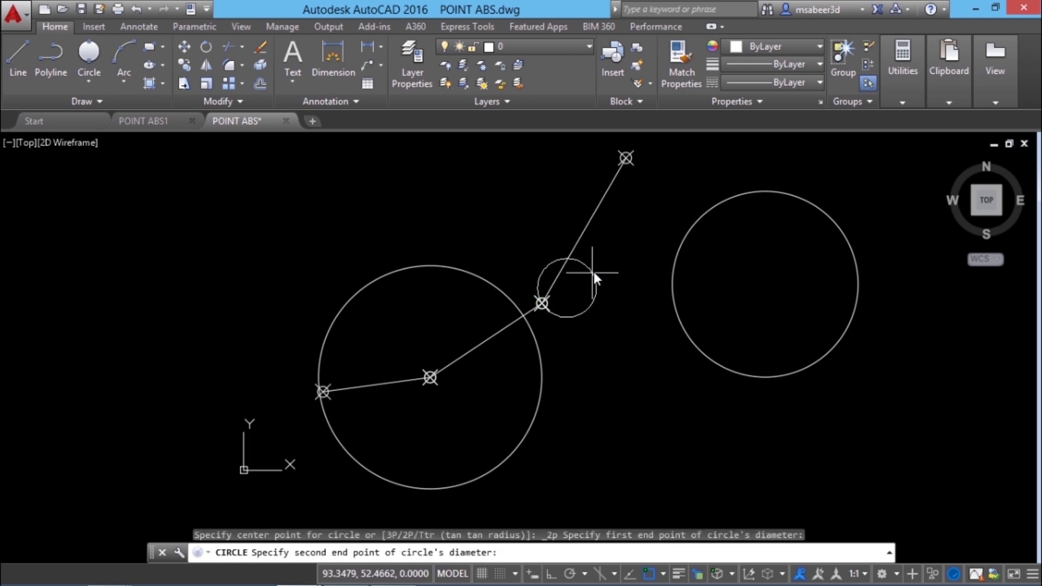
{"action": "left_click", "coordinate": [625, 160]}
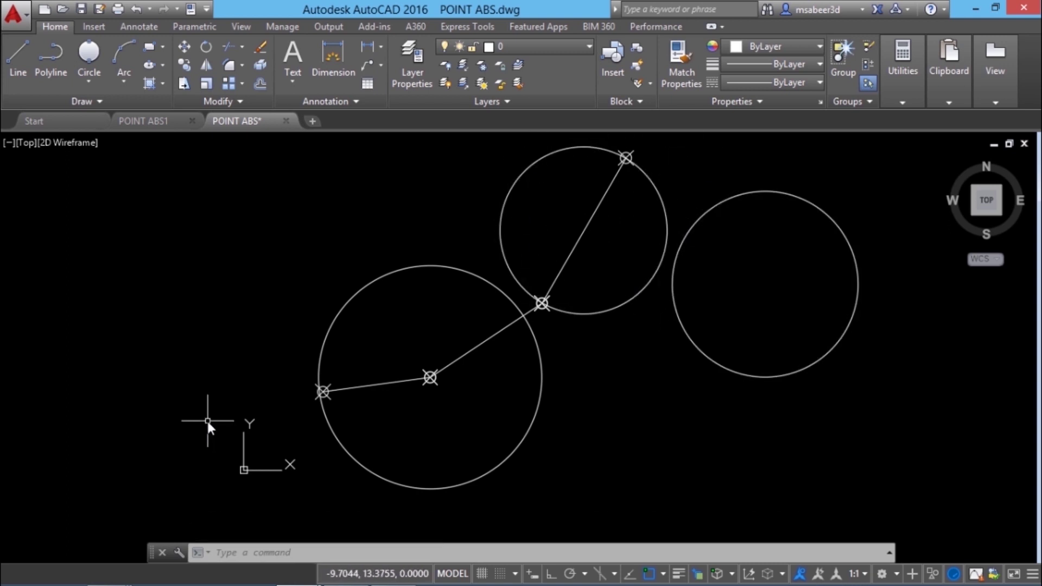
{"action": "left_click", "coordinate": [93, 82]}
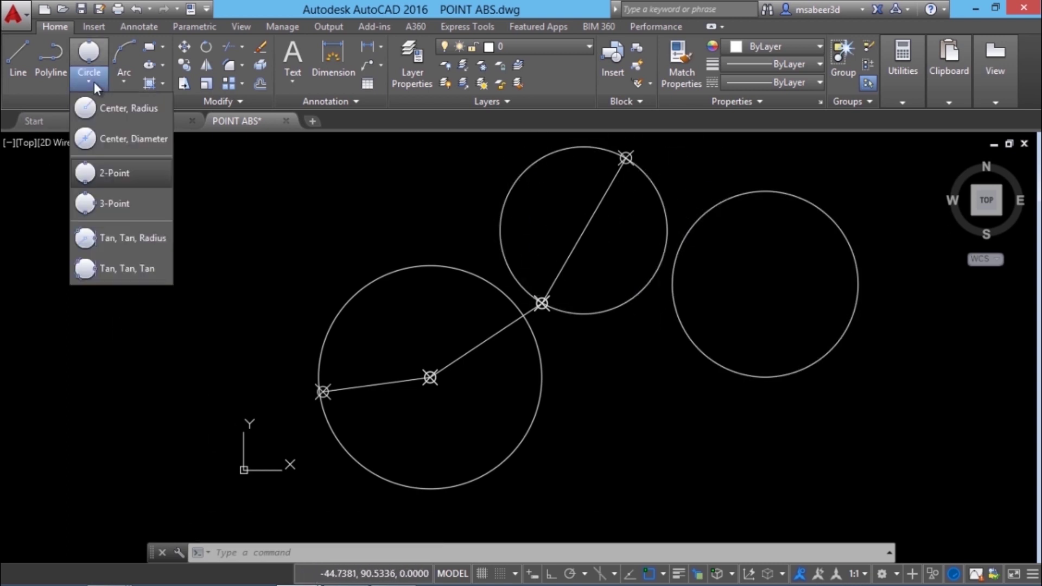
{"action": "left_click", "coordinate": [122, 180]}
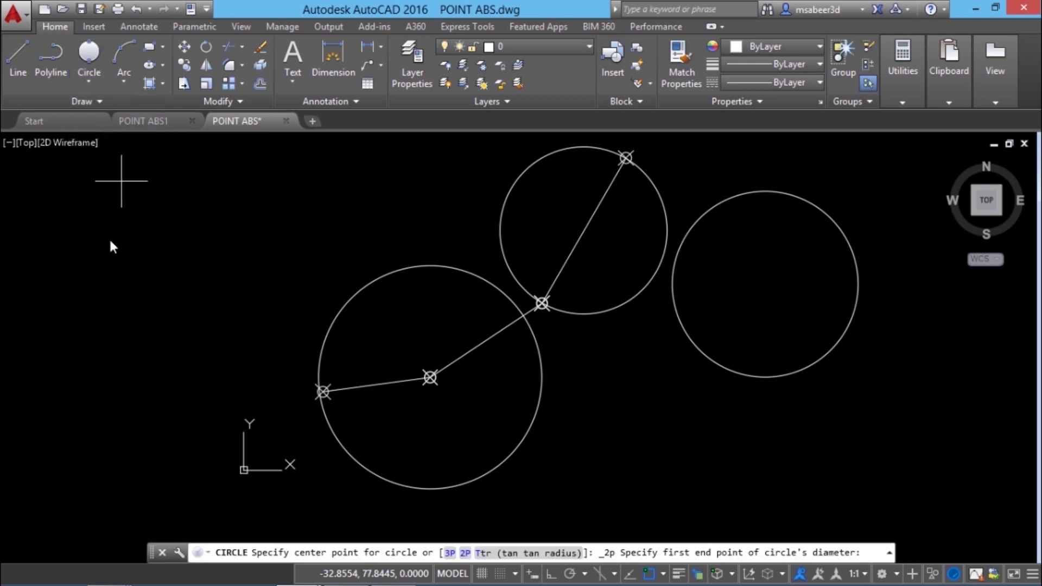
{"action": "left_click", "coordinate": [74, 293]}
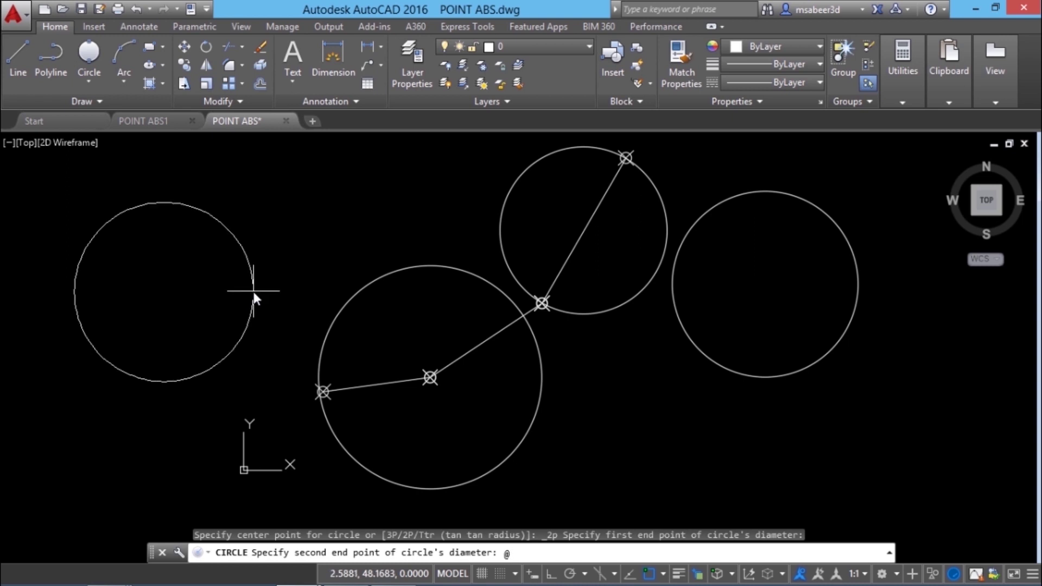
{"action": "type", "text": "60,0"}
{"action": "key", "text": "Return"}
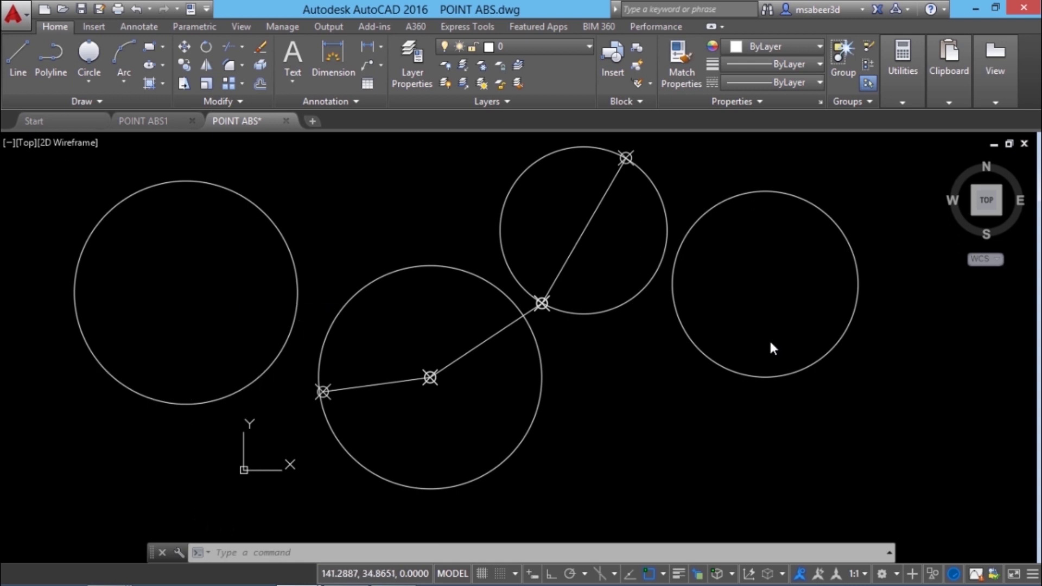
Step: In empty space to the right, start a 3-Point circle and place its first two points
{"action": "mouse_move", "coordinate": [773, 331]}
{"action": "middle_mouse_down"}
{"action": "mouse_move", "coordinate": [358, 330]}
{"action": "mouse_move", "coordinate": [168, 349]}
{"action": "middle_mouse_up"}
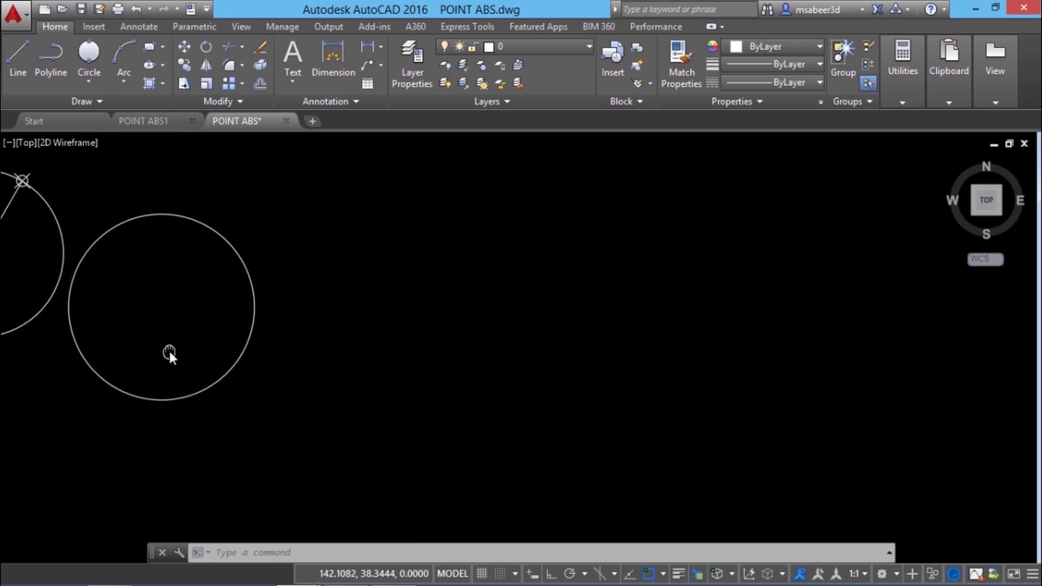
{"action": "left_click", "coordinate": [90, 74]}
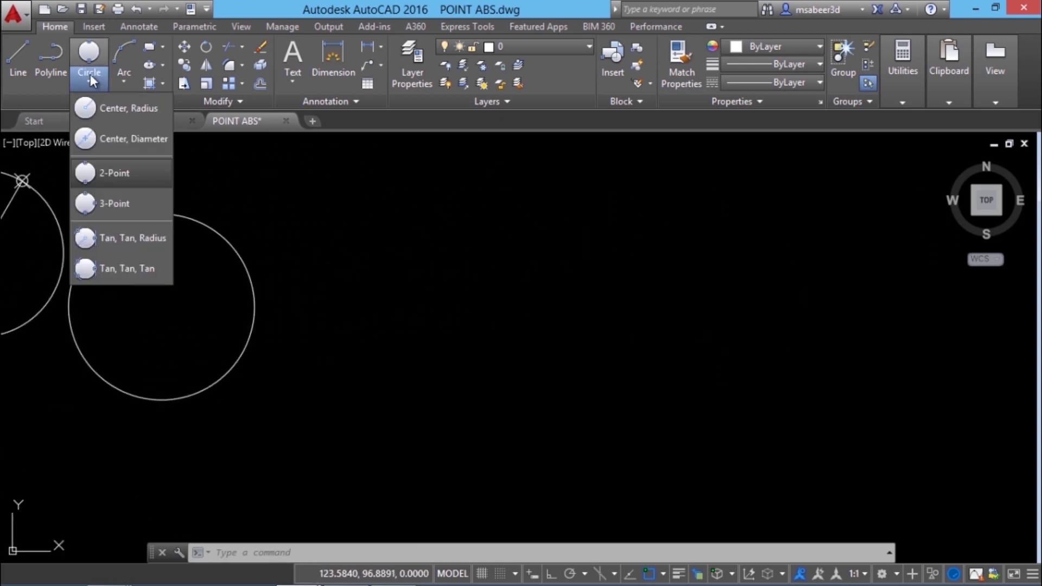
{"action": "left_click", "coordinate": [129, 206]}
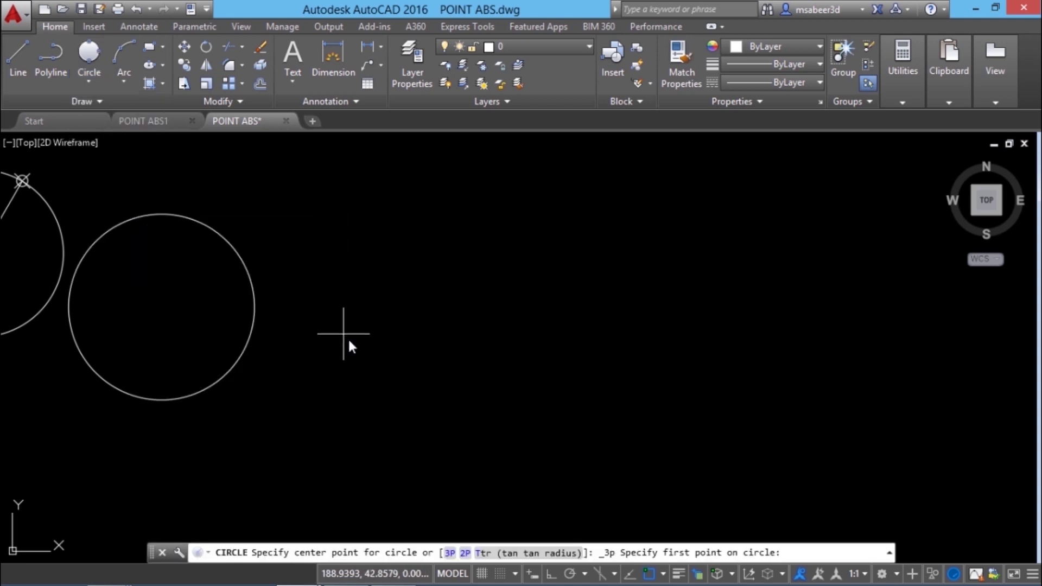
{"action": "left_click", "coordinate": [354, 326]}
{"action": "left_click", "coordinate": [361, 247]}
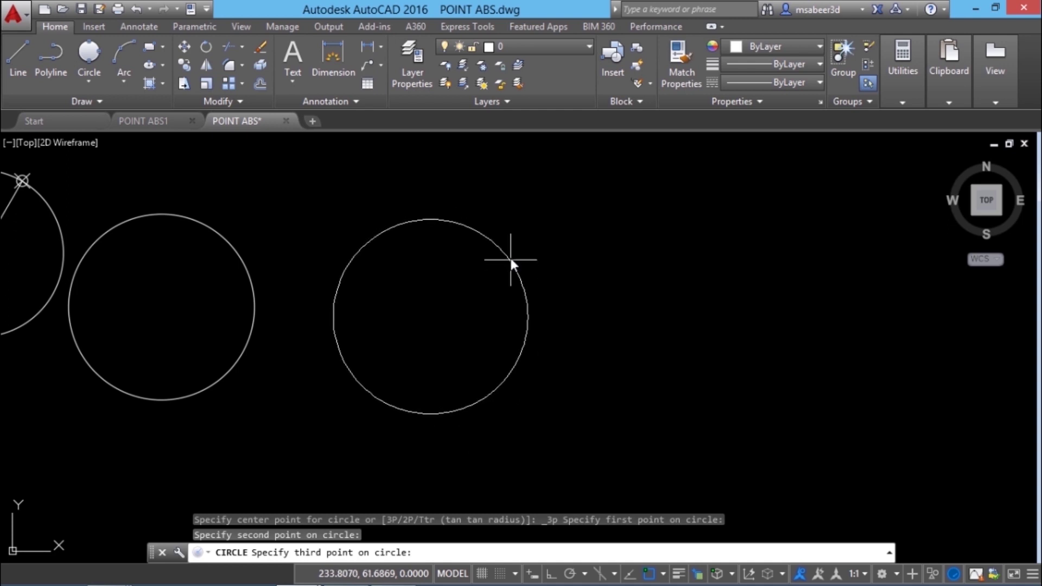
Step: Place the third point to finish the very large 3-Point circle, then zoom to see it
{"action": "left_click", "coordinate": [362, 165]}
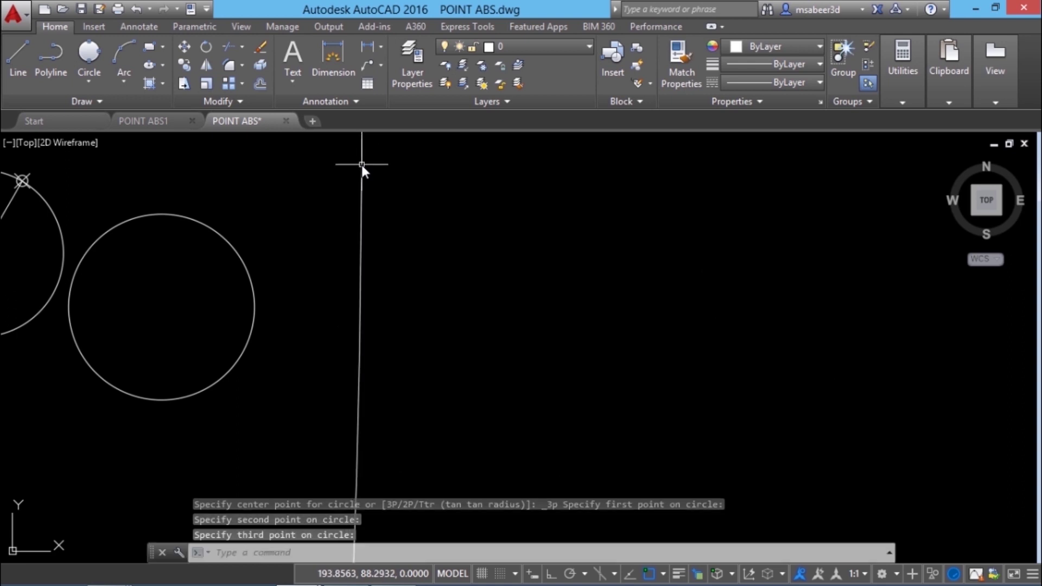
{"action": "middle_click", "coordinate": [471, 322]}
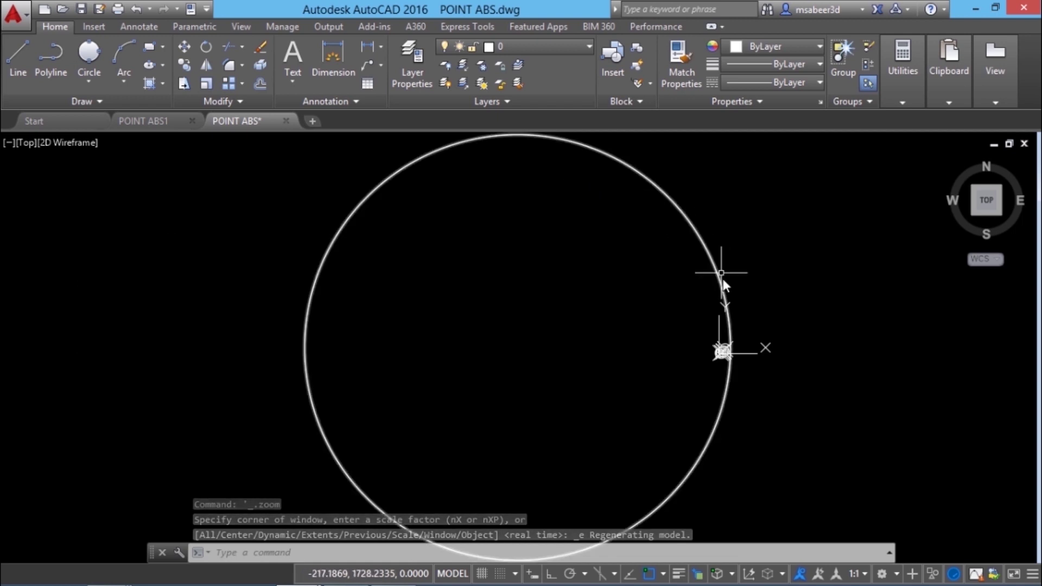
{"action": "scroll", "coordinate": [723, 352], "scroll_direction": "up", "scroll_amount": 10}
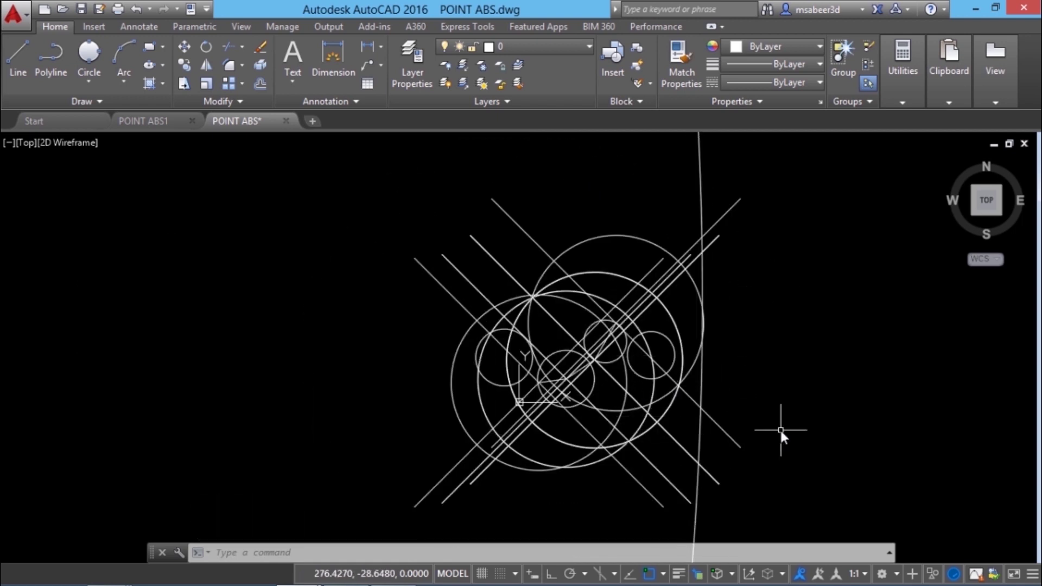
Step: Regenerate the drawing with RE, undo the last zoom, and zoom back in on the circles
{"action": "type", "text": "RE"}
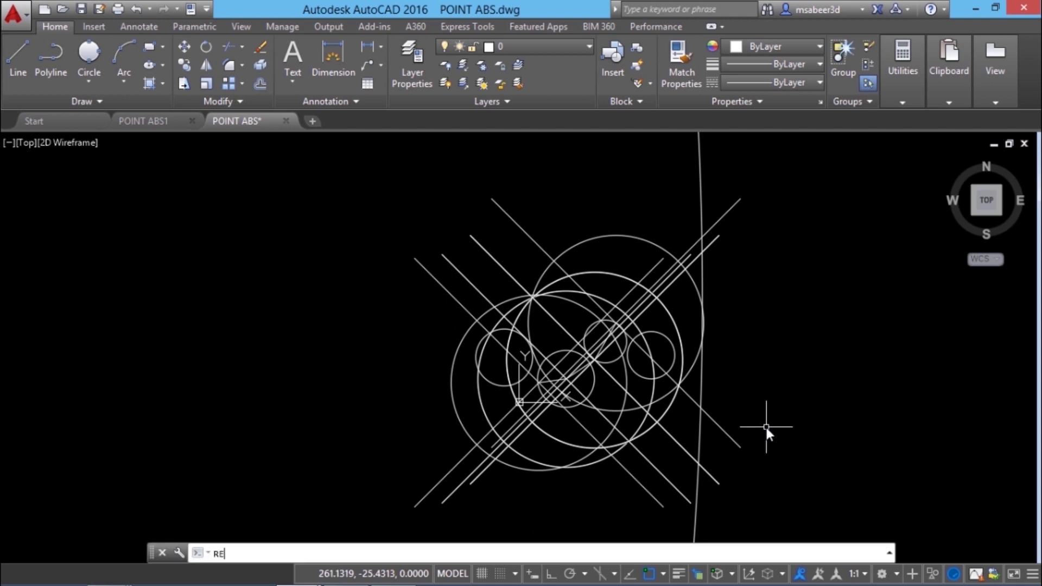
{"action": "key", "text": "Return"}
{"action": "scroll", "coordinate": [699, 405], "scroll_direction": "up", "scroll_amount": 2}
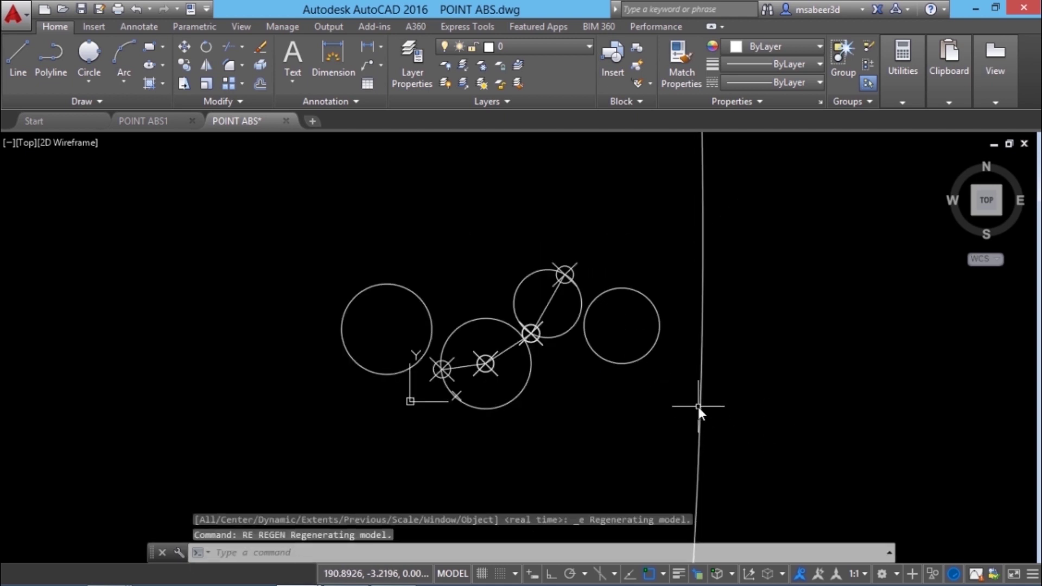
{"action": "type", "text": "U"}
{"action": "key", "text": "Return"}
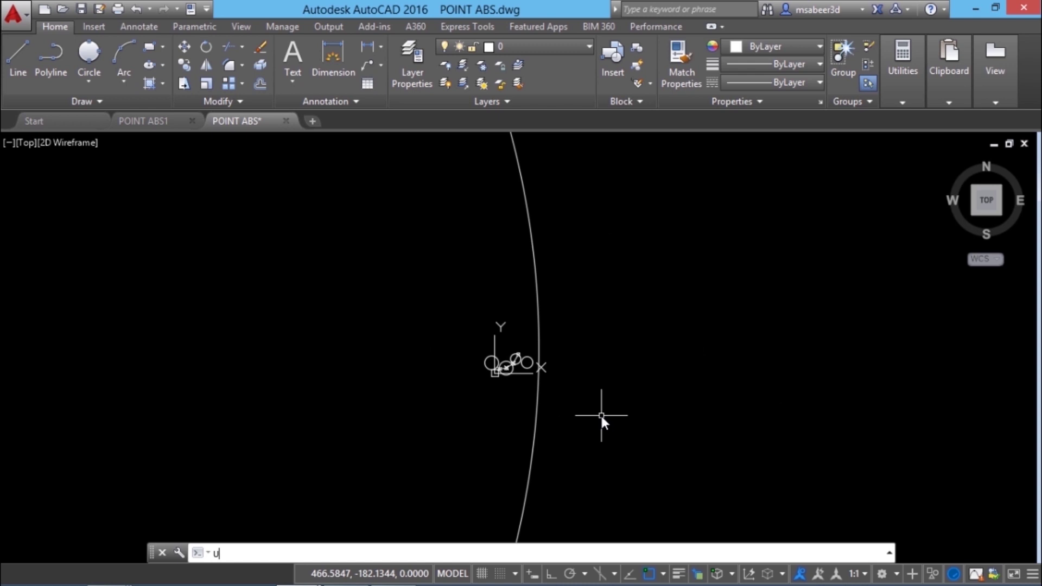
{"action": "scroll", "coordinate": [601, 416], "scroll_direction": "up", "scroll_amount": 6}
Step: Draw a 100 by 100 square using the Rectangle command's Dimensions option
{"action": "left_click", "coordinate": [601, 417]}
{"action": "left_click", "coordinate": [193, 139]}
{"action": "key", "text": "Escape"}
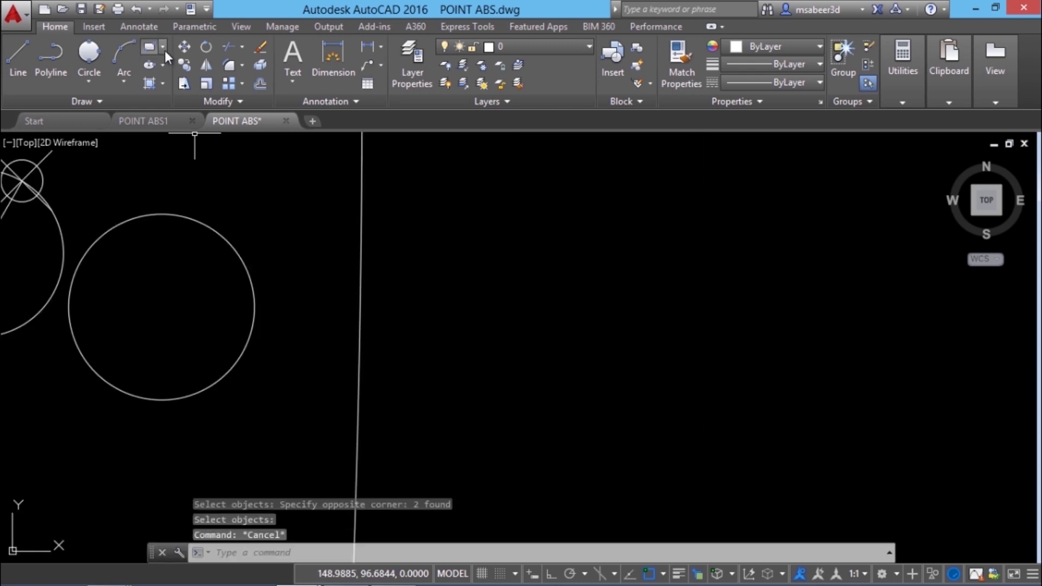
{"action": "left_click", "coordinate": [162, 47]}
{"action": "left_click", "coordinate": [184, 74]}
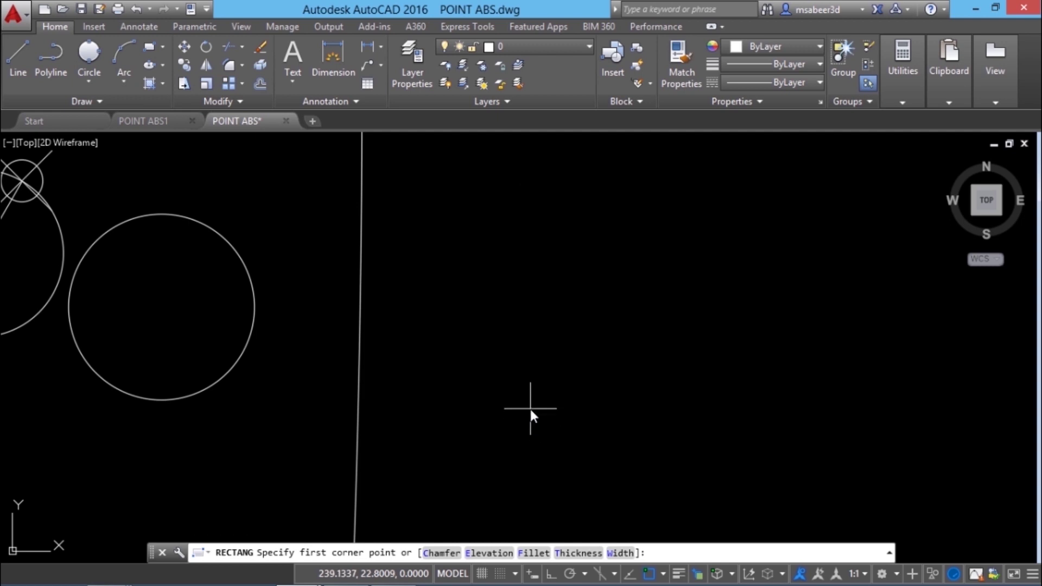
{"action": "left_click", "coordinate": [531, 409]}
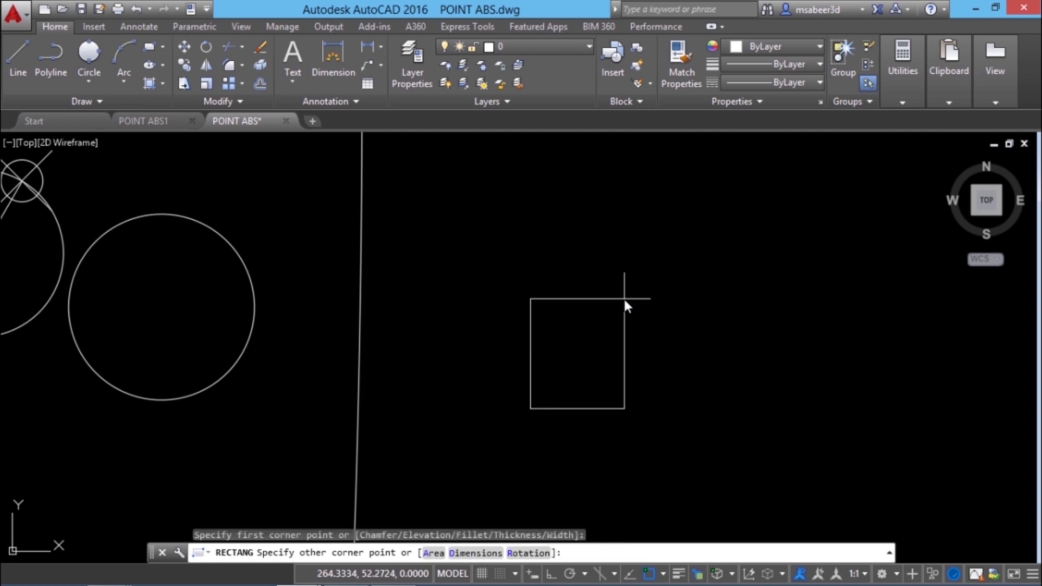
{"action": "left_click", "coordinate": [476, 553]}
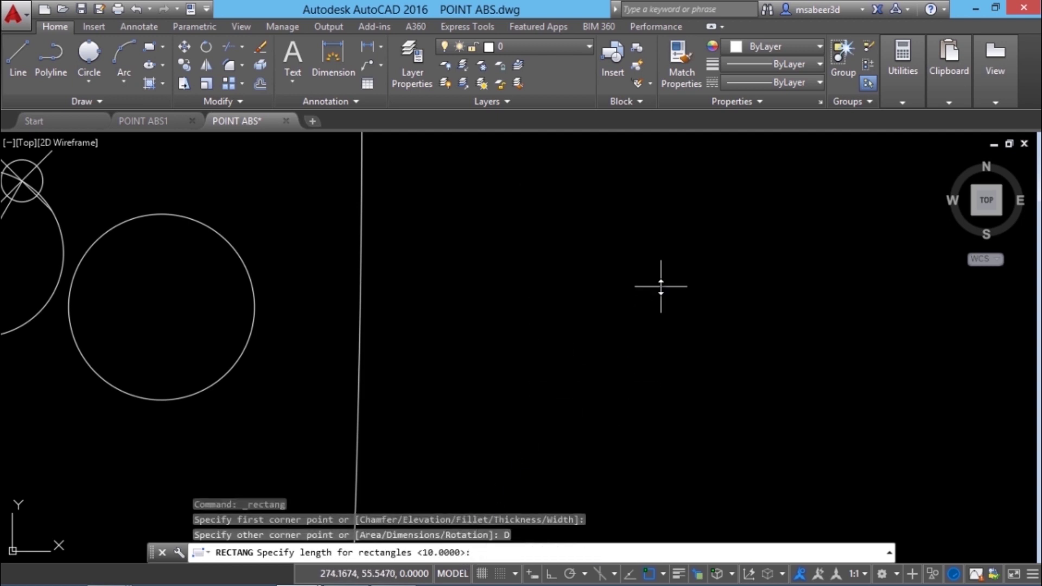
{"action": "type", "text": "100"}
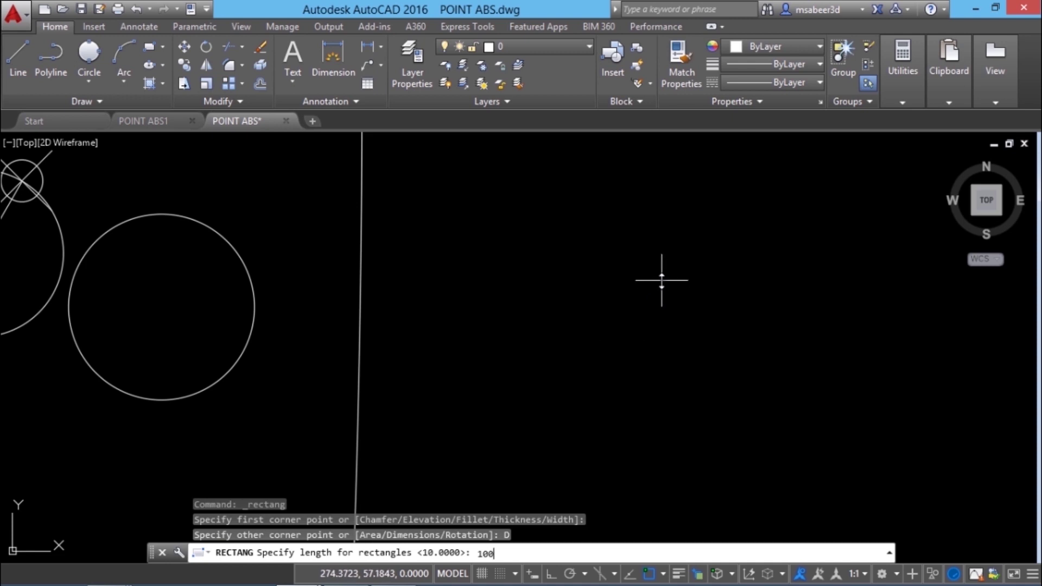
{"action": "key", "text": "Return"}
{"action": "type", "text": "100"}
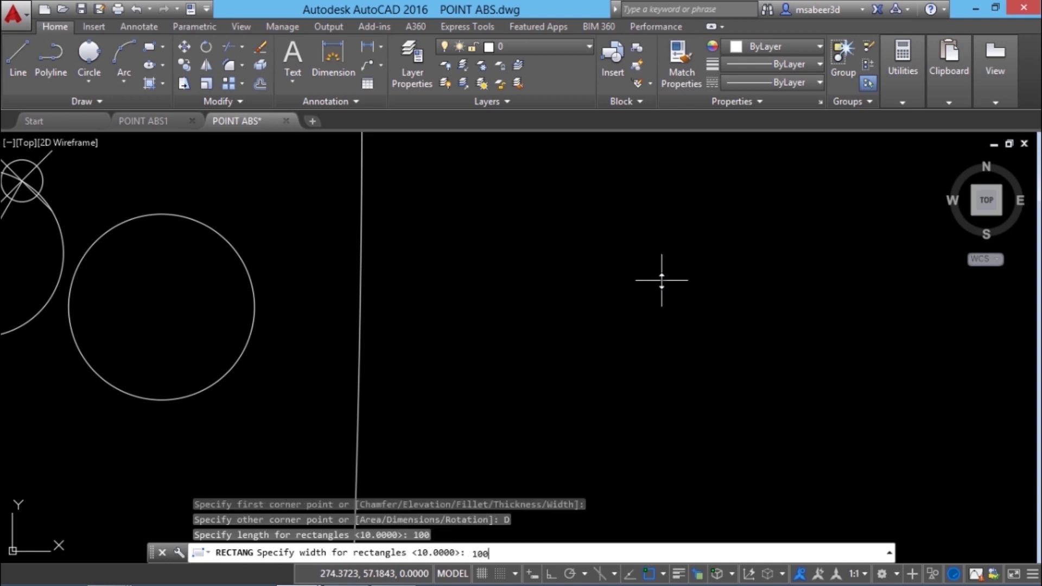
{"action": "key", "text": "Return"}
Step: Draw a 3-Point circle inside the square touching its bottom, side and top edges
{"action": "scroll", "coordinate": [671, 280], "scroll_direction": "down", "scroll_amount": 2}
{"action": "left_click", "coordinate": [675, 279]}
{"action": "left_click", "coordinate": [90, 82]}
{"action": "left_click", "coordinate": [129, 208]}
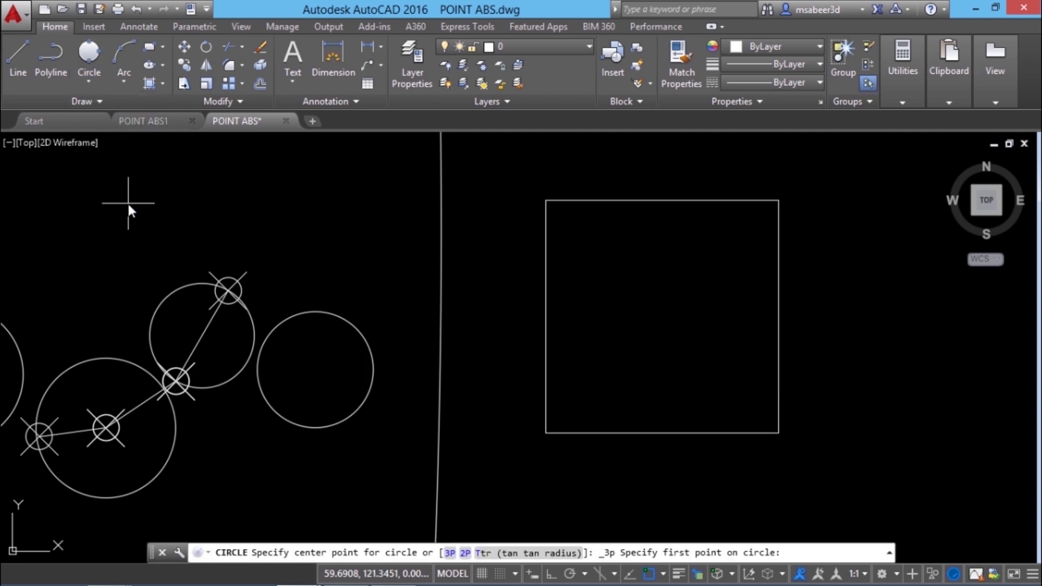
{"action": "left_click", "coordinate": [654, 430]}
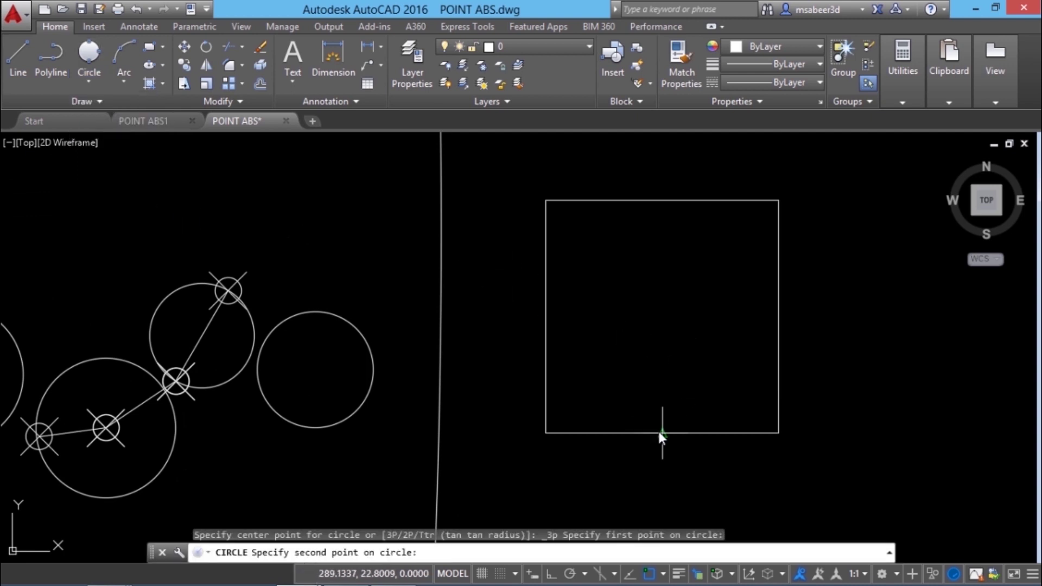
{"action": "left_click", "coordinate": [547, 319]}
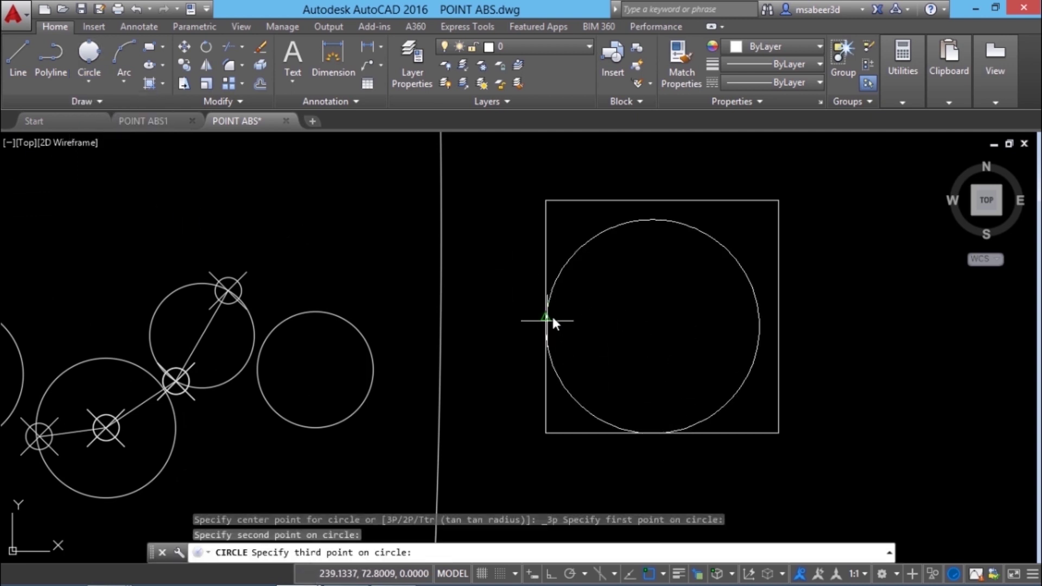
{"action": "left_click", "coordinate": [680, 207]}
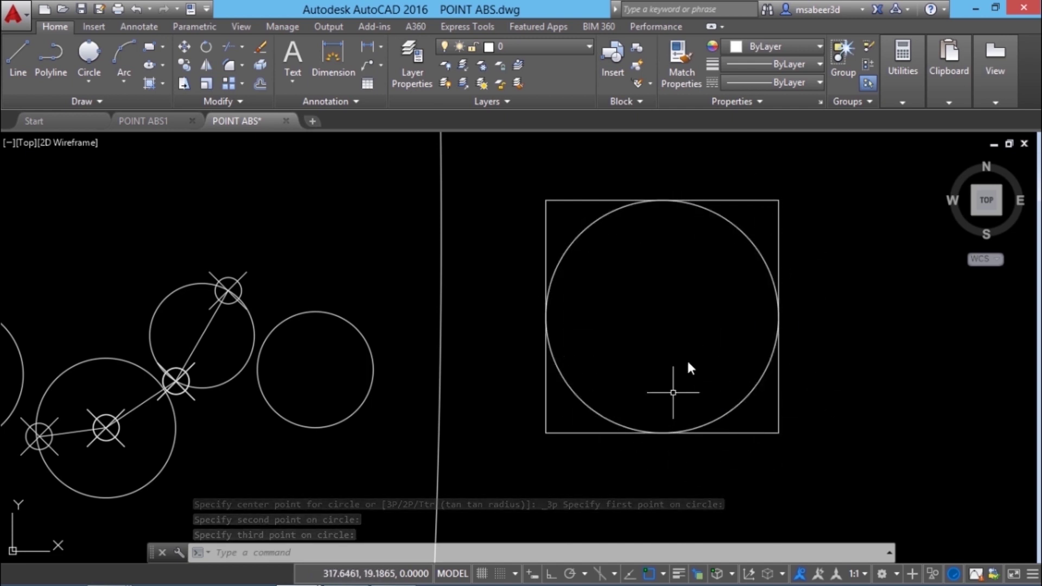
Step: Right of the square, draw two separate slanted lines that spread apart toward the bottom
{"action": "middle_click_drag", "start_coordinate": [787, 342], "coordinate": [408, 336]}
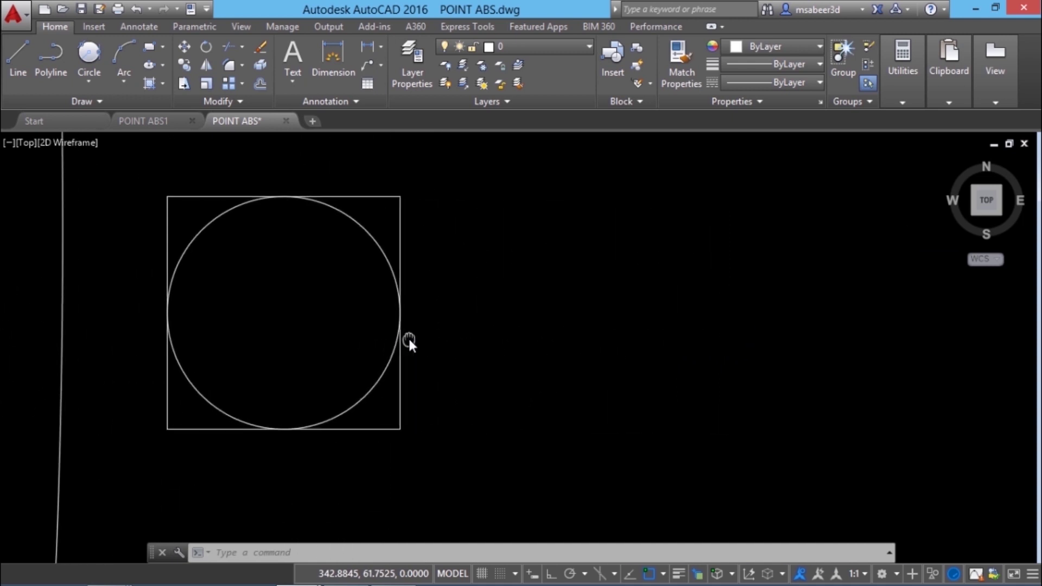
{"action": "left_click", "coordinate": [17, 62]}
{"action": "left_click", "coordinate": [610, 207]}
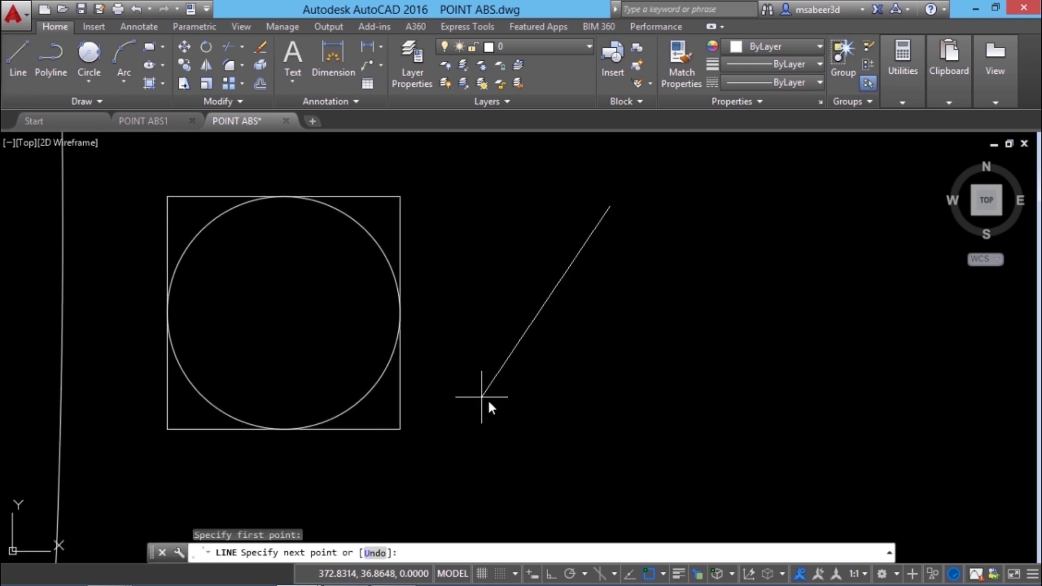
{"action": "left_click", "coordinate": [508, 439]}
{"action": "key", "text": "Return"}
{"action": "key", "text": "Return"}
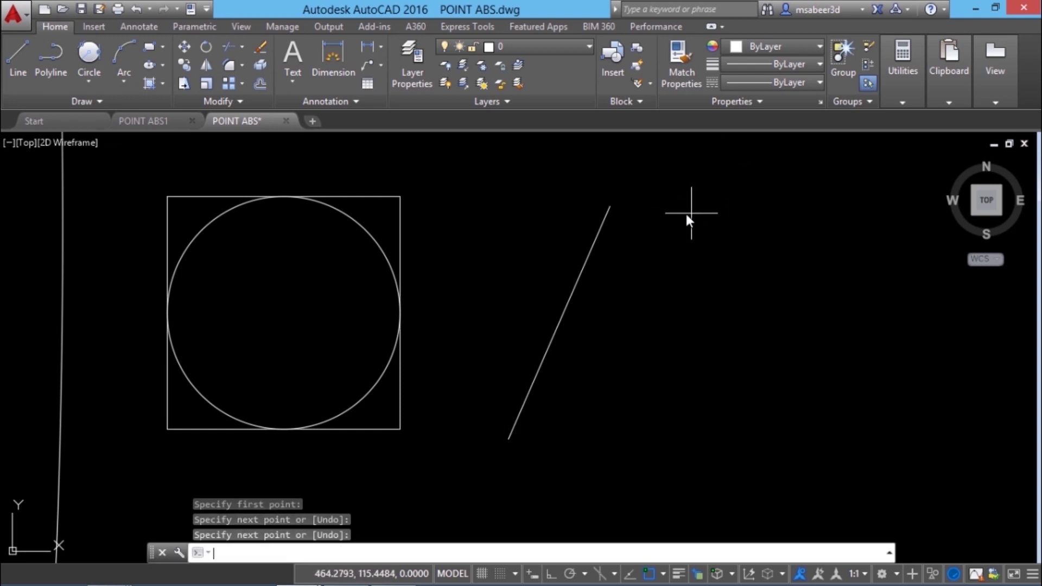
{"action": "left_click", "coordinate": [694, 207]}
{"action": "left_click", "coordinate": [799, 461]}
{"action": "key", "text": "Return"}
{"action": "key", "text": "Escape"}
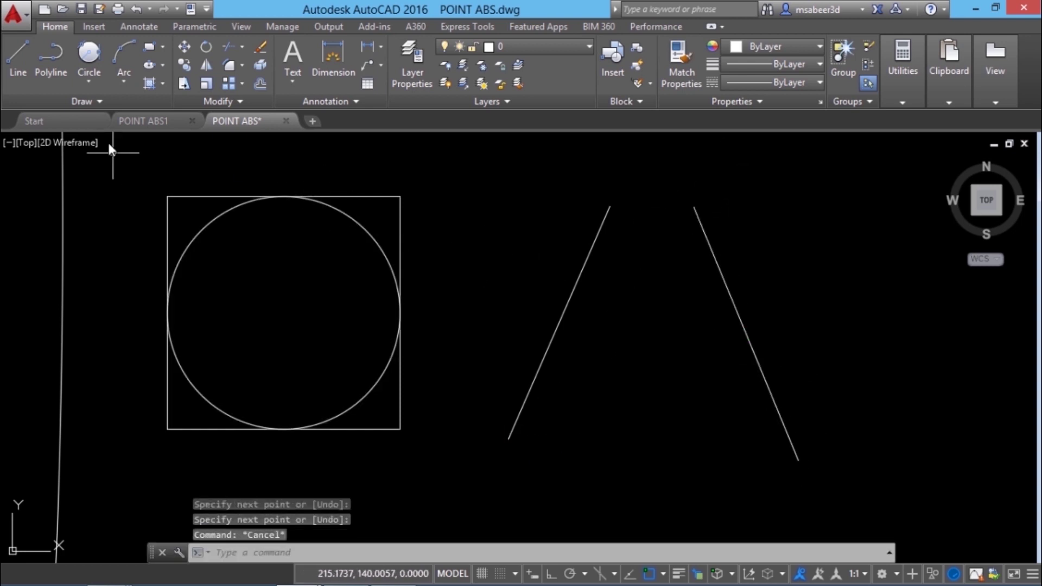
Step: Draw a Tan, Tan, Radius circle of radius 55 touching the left and right slanted lines
{"action": "left_click", "coordinate": [89, 83]}
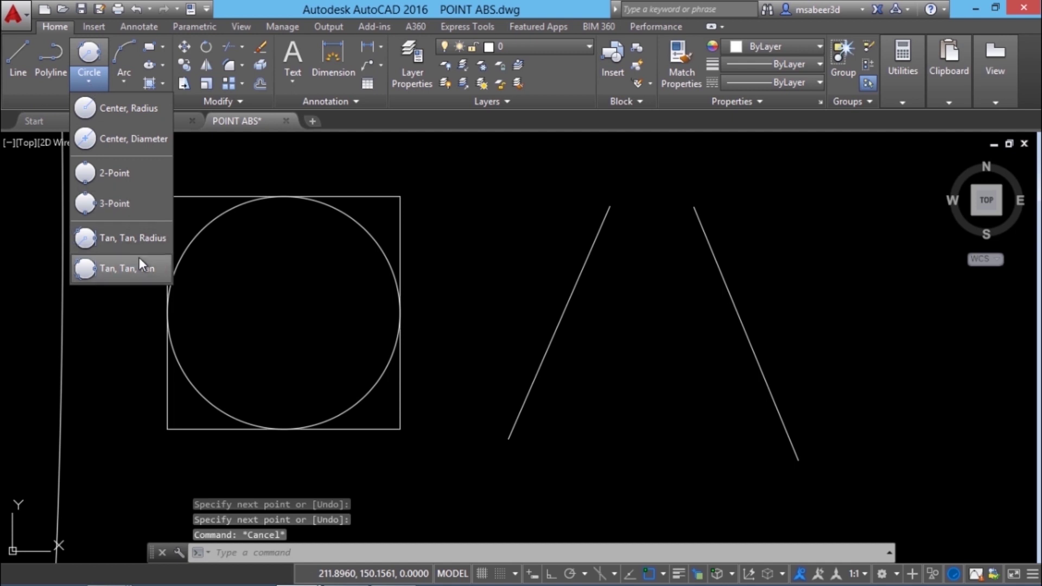
{"action": "left_click", "coordinate": [136, 239]}
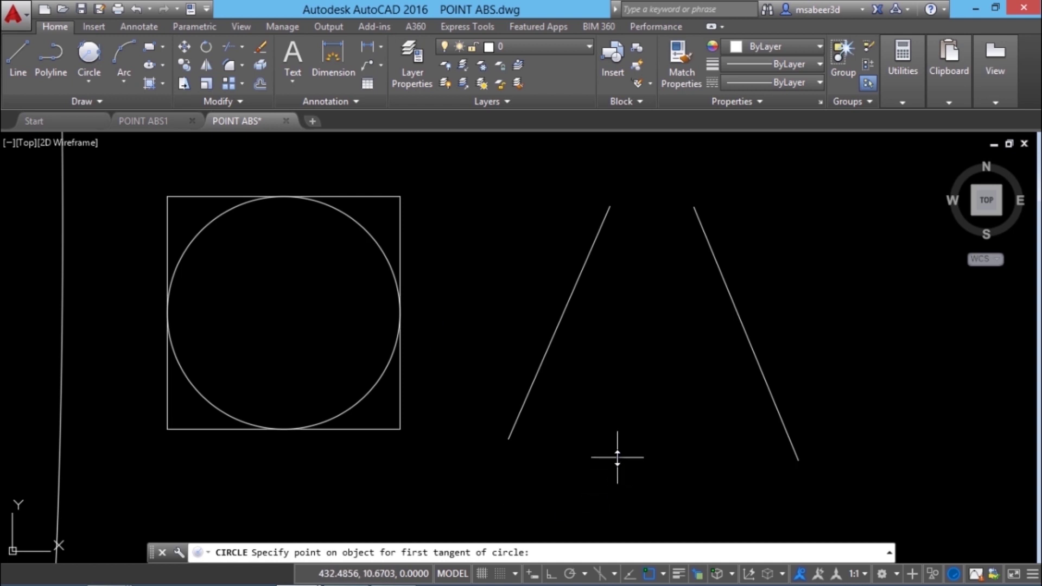
{"action": "left_click", "coordinate": [570, 298]}
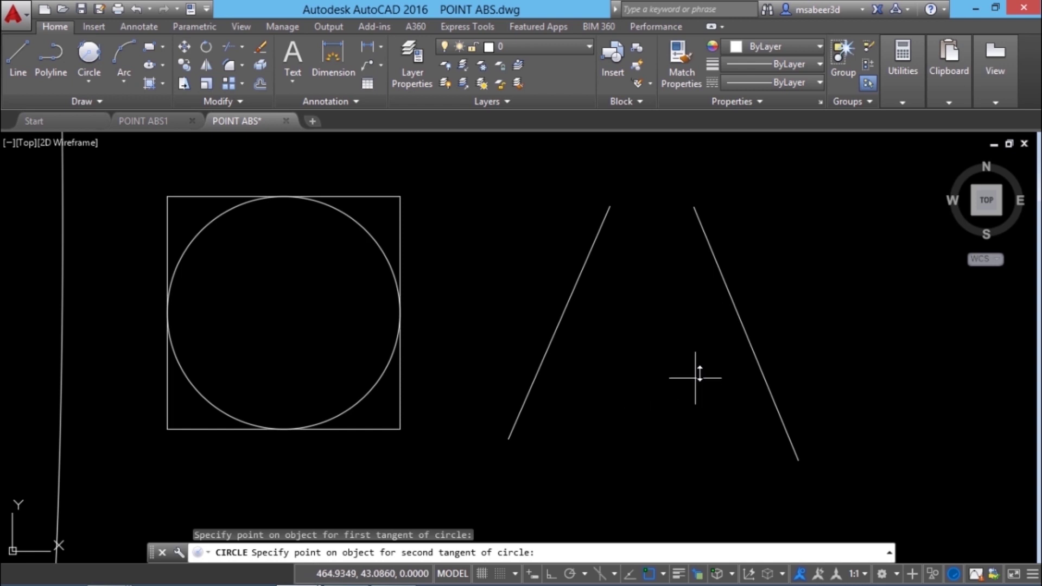
{"action": "left_click", "coordinate": [738, 322]}
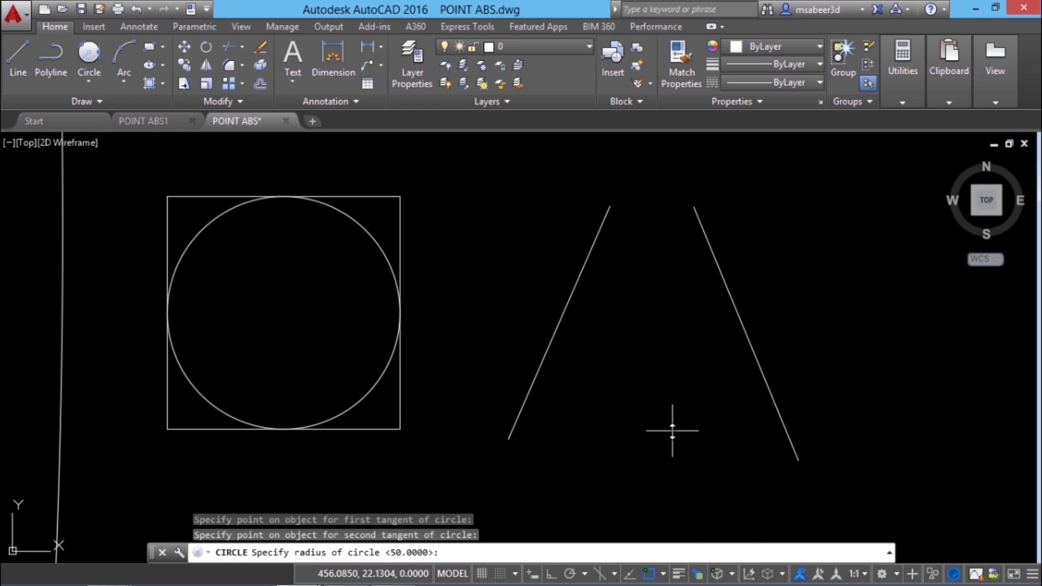
{"action": "type", "text": "55"}
{"action": "key", "text": "Return"}
{"action": "middle_click_drag", "start_coordinate": [633, 426], "coordinate": [630, 405]}
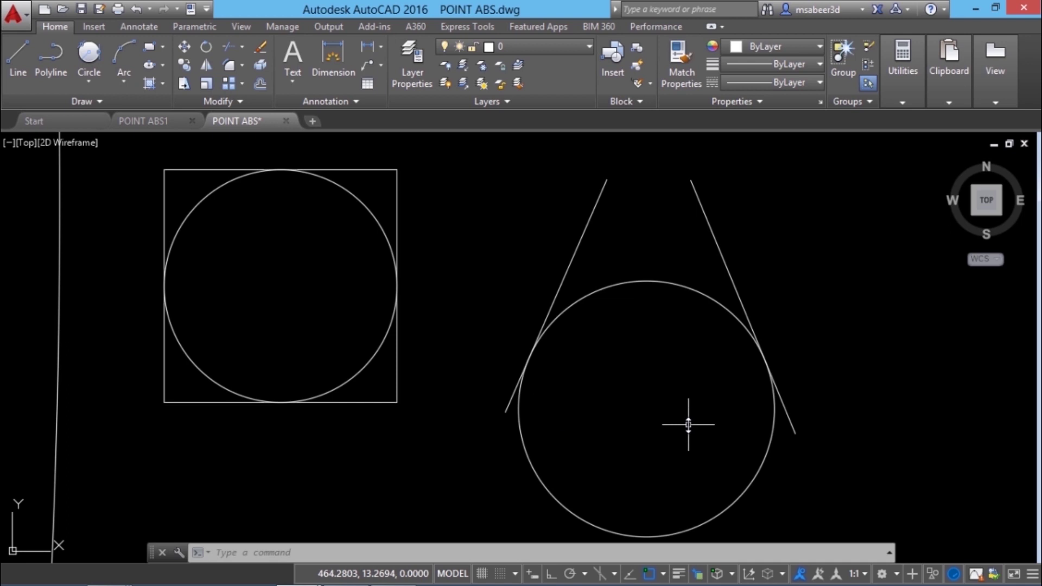
Step: Add a new circle right of the middle circle by picking its centre and radius
{"action": "left_click", "coordinate": [92, 80]}
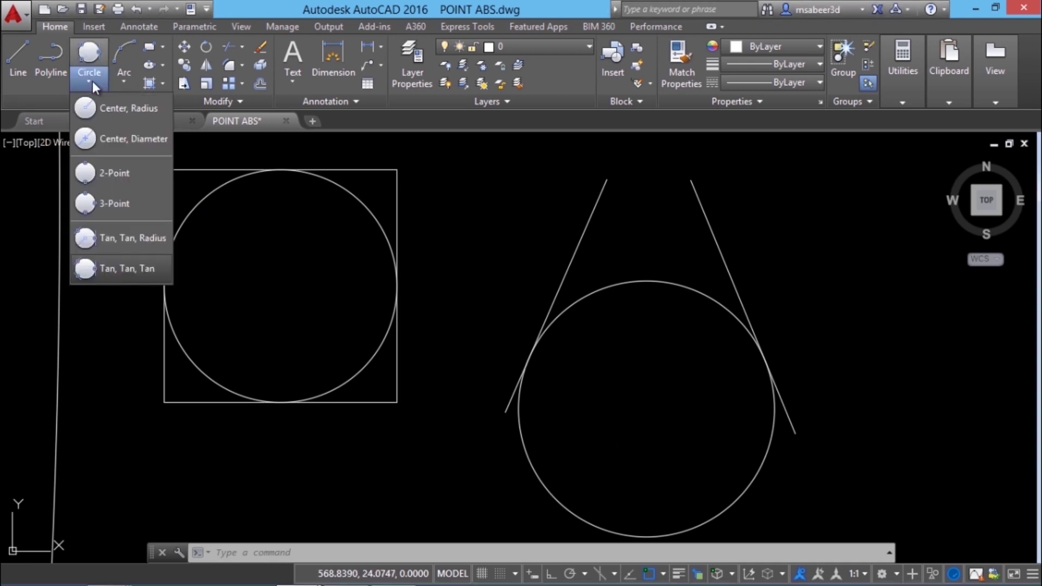
{"action": "left_click", "coordinate": [143, 267]}
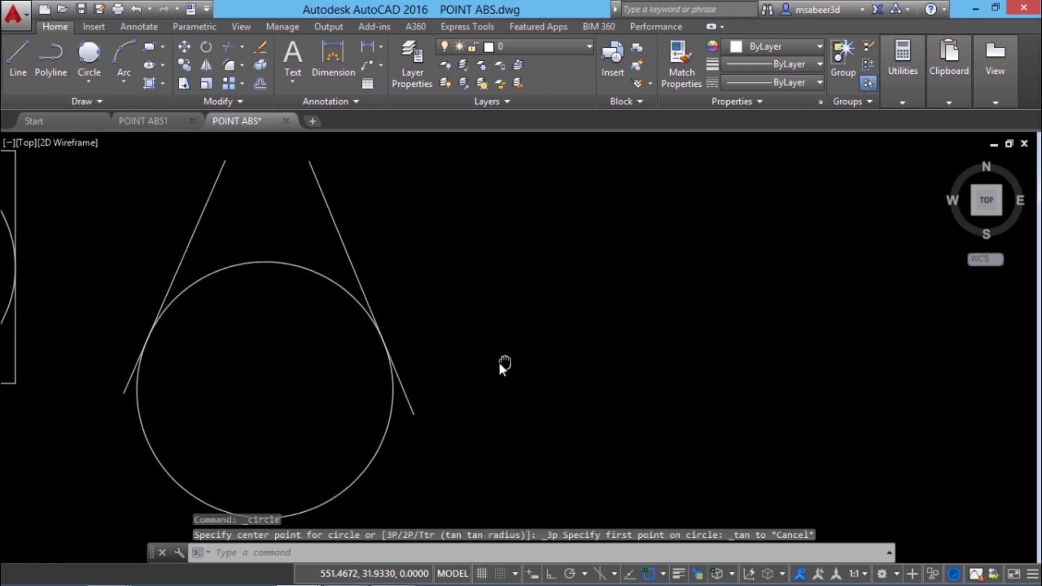
{"action": "mouse_move", "coordinate": [499, 360]}
{"action": "middle_mouse_down"}
{"action": "mouse_move", "coordinate": [476, 363]}
{"action": "mouse_move", "coordinate": [487, 401]}
{"action": "middle_mouse_up"}
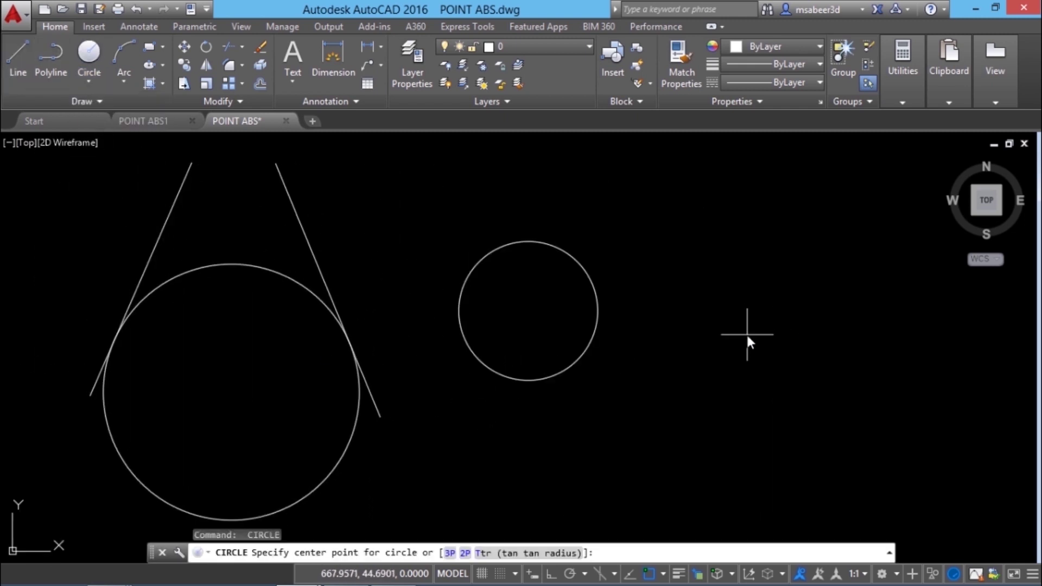
{"action": "left_click", "coordinate": [748, 334]}
{"action": "left_click", "coordinate": [761, 275]}
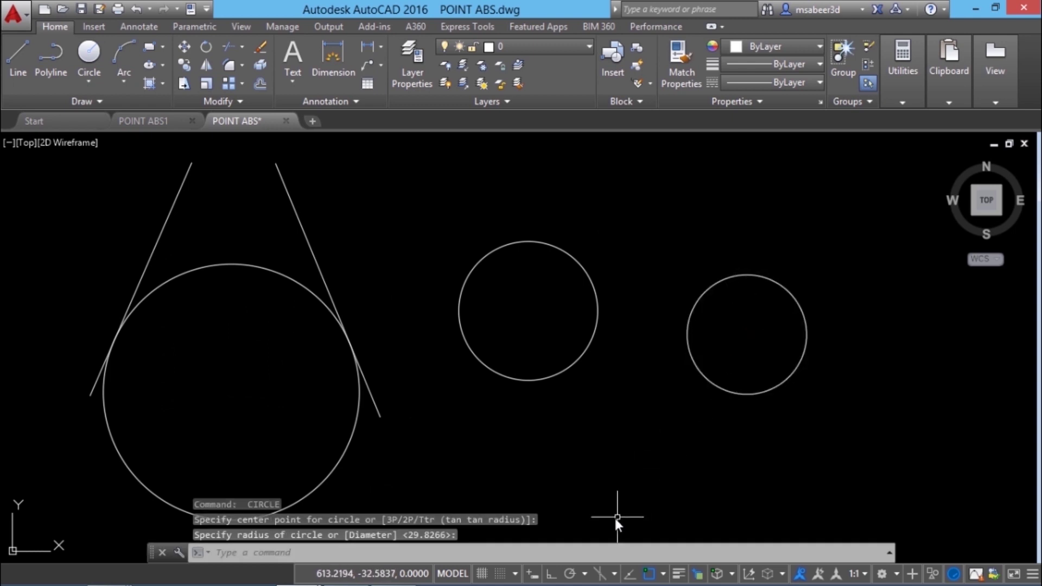
{"action": "key", "text": "Return"}
Step: Draw a Tan, Tan, Tan circle touching the middle, right and bottom circles
{"action": "left_click", "coordinate": [91, 76]}
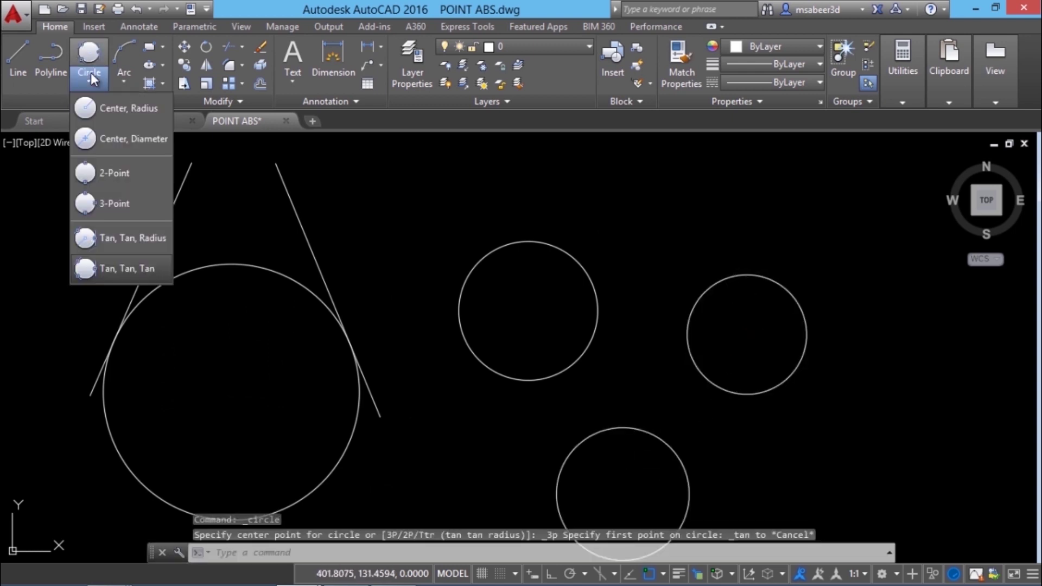
{"action": "left_click", "coordinate": [143, 269]}
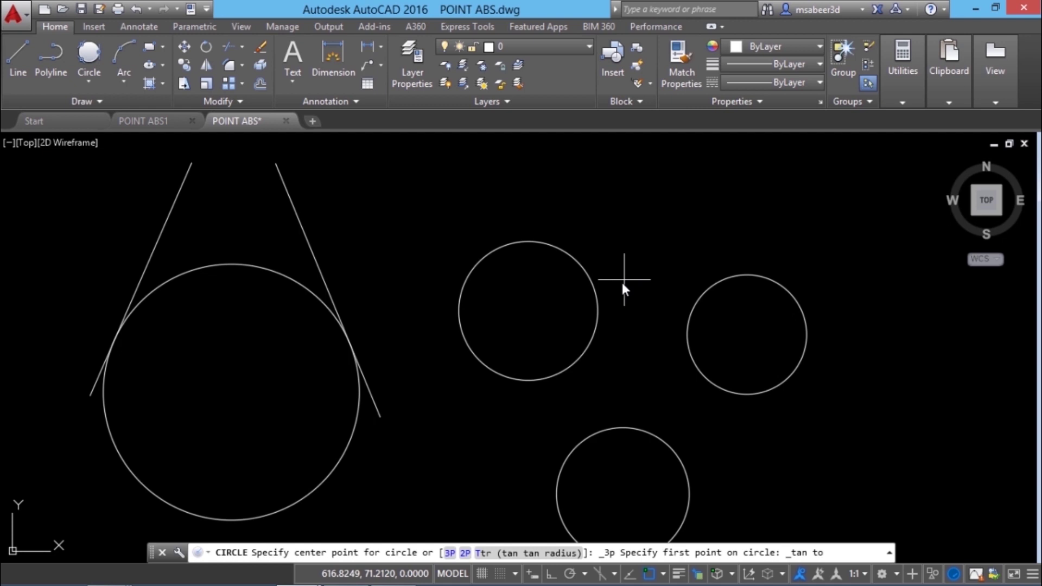
{"action": "left_click", "coordinate": [598, 295]}
{"action": "left_click", "coordinate": [690, 315]}
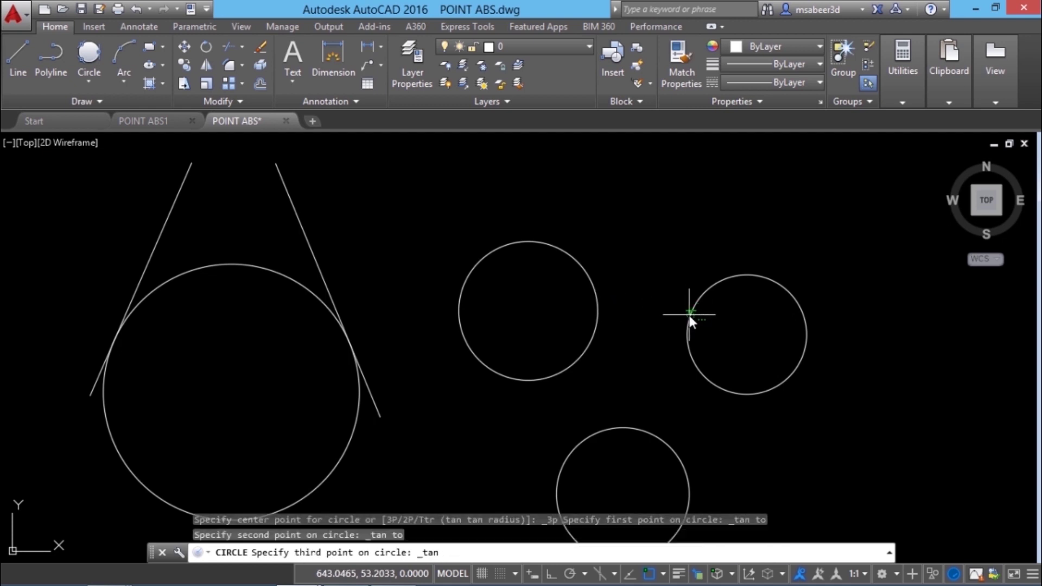
{"action": "left_click", "coordinate": [628, 423]}
{"action": "scroll", "coordinate": [656, 377], "scroll_direction": "up", "scroll_amount": 3}
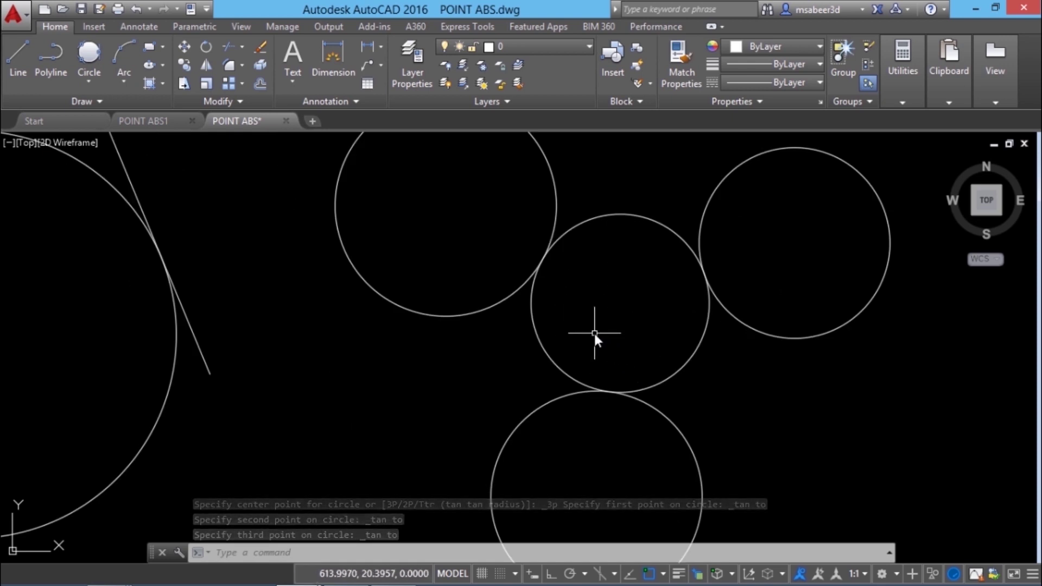
{"action": "middle_click_drag", "start_coordinate": [595, 340], "coordinate": [586, 350]}
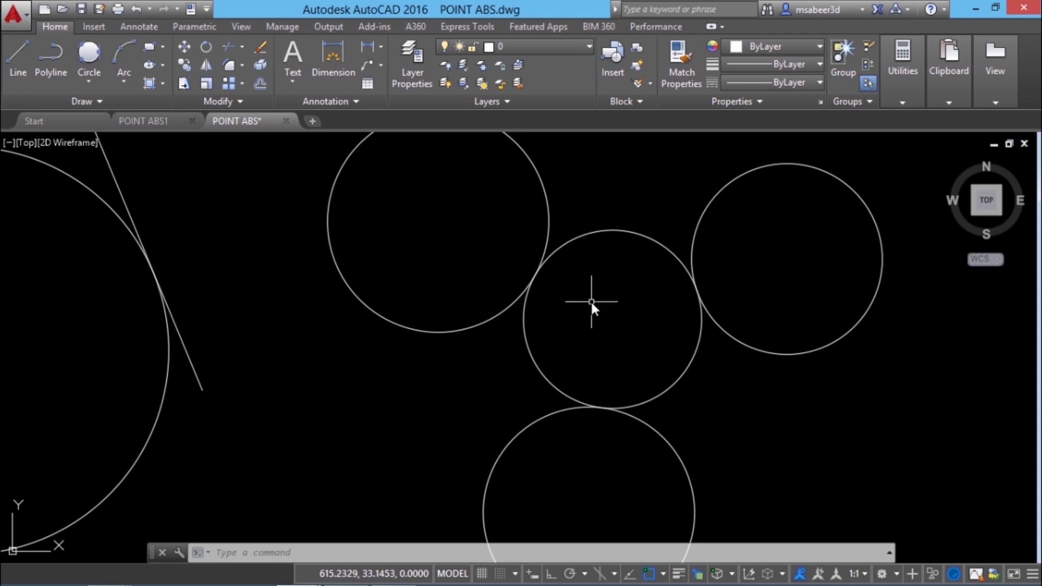
Step: Draw a line from the upper circle's centre through the tangent point to the neighbouring circle's centre
{"action": "left_click", "coordinate": [18, 60]}
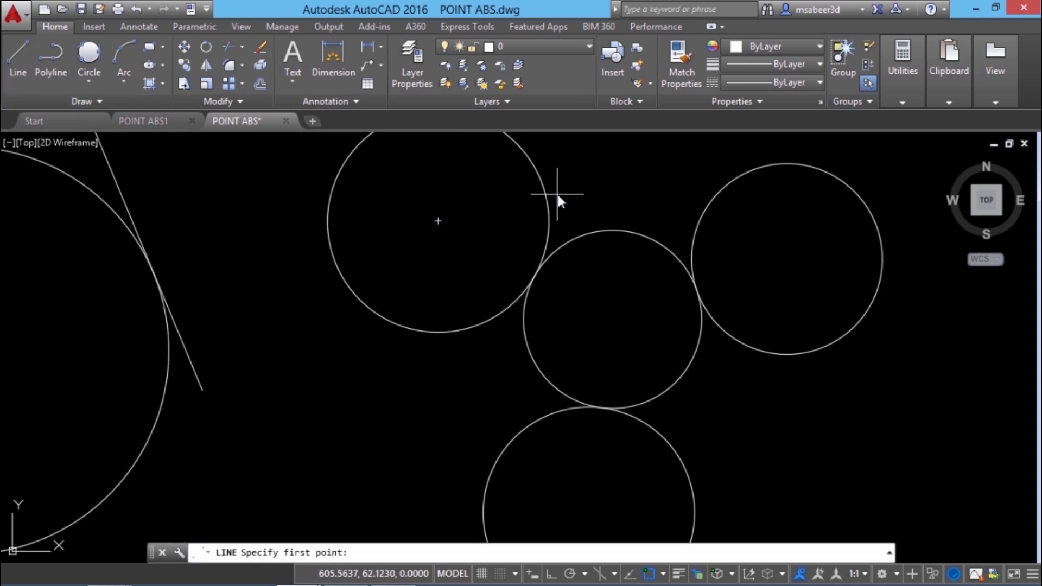
{"action": "left_click", "coordinate": [540, 198]}
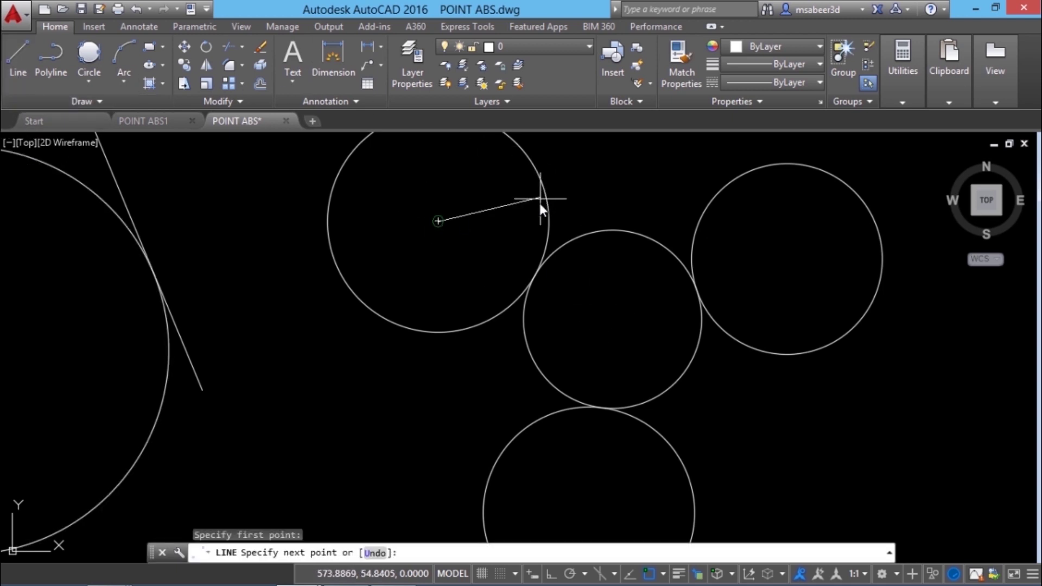
{"action": "left_click", "coordinate": [534, 287]}
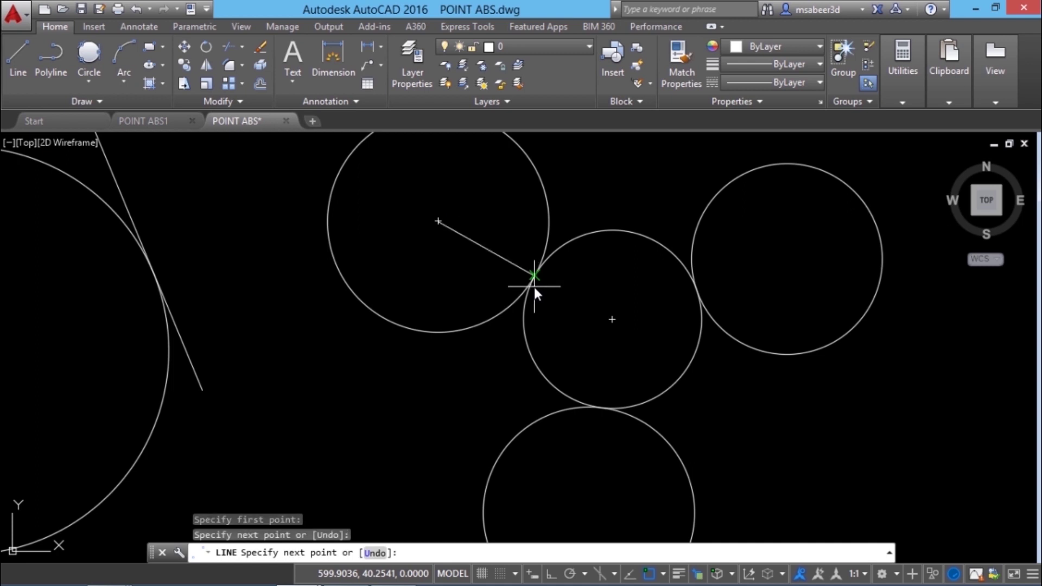
{"action": "left_click", "coordinate": [611, 320]}
{"action": "key", "text": "Return"}
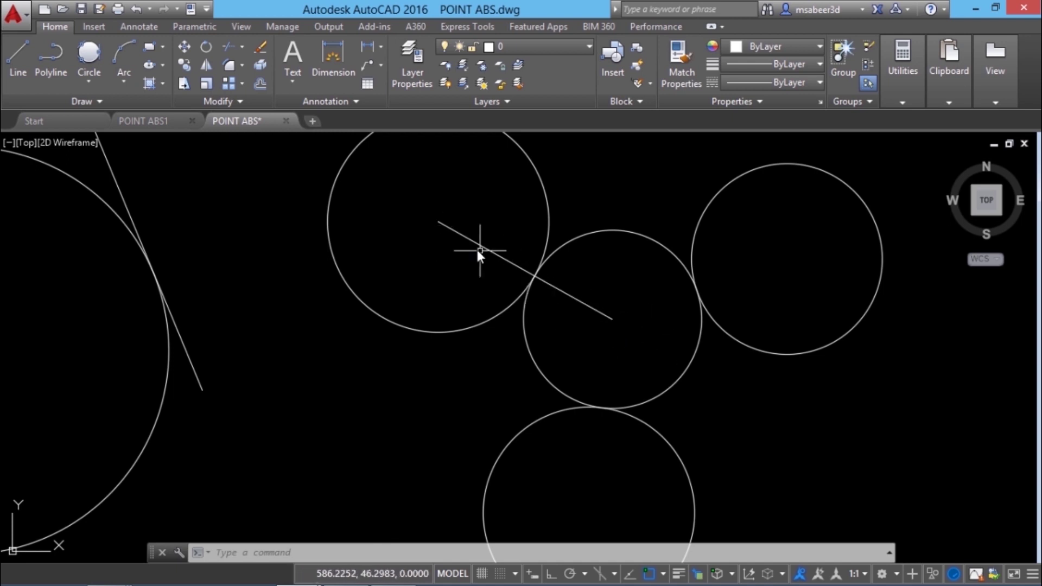
{"action": "scroll", "coordinate": [672, 361], "scroll_direction": "down", "scroll_amount": 4}
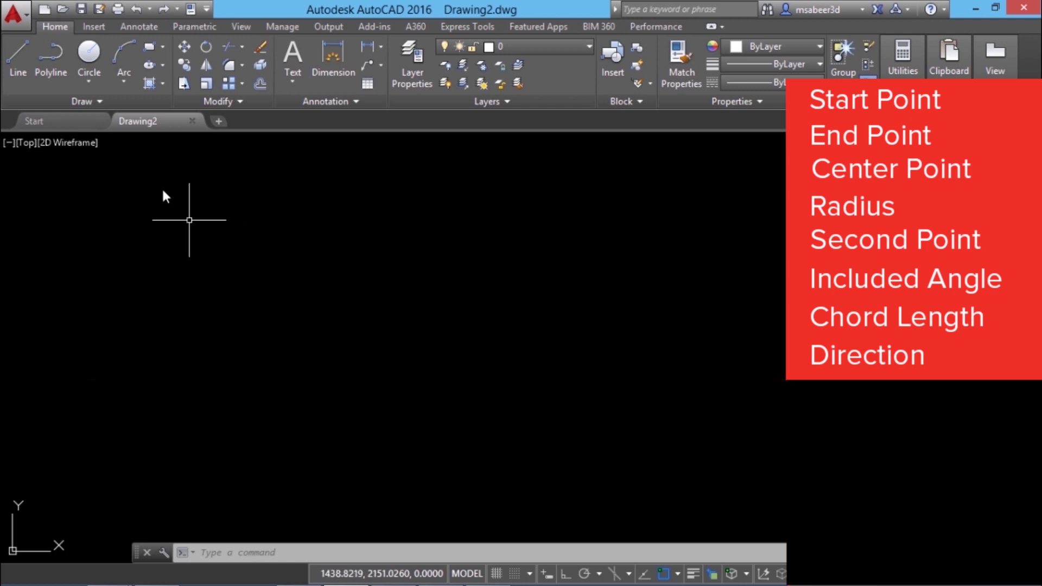
Step: Draw a 3-Point arc through three picked points, curving over the left side of the drawing
{"action": "left_click", "coordinate": [126, 74]}
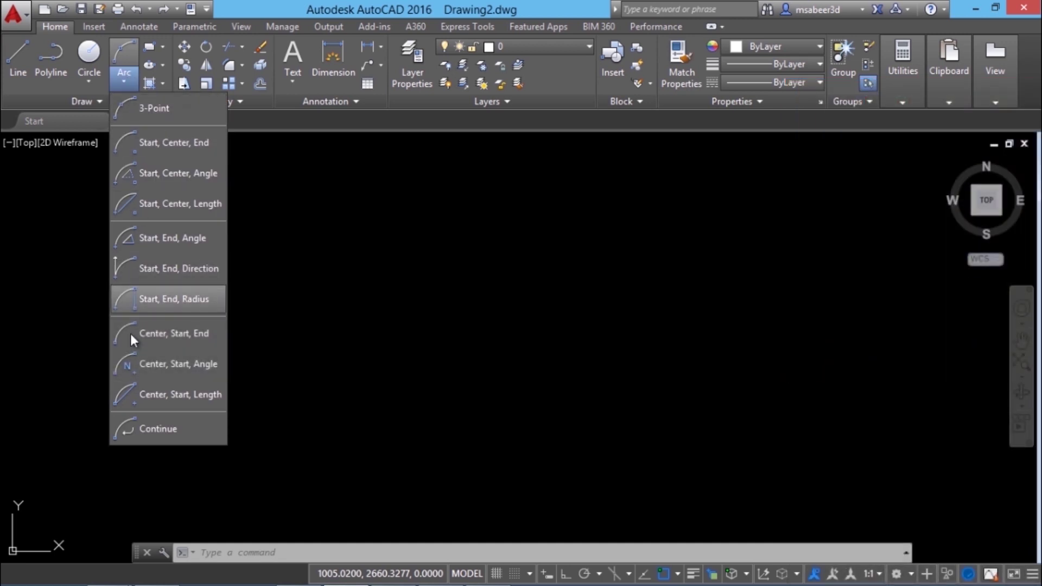
{"action": "left_click", "coordinate": [168, 161]}
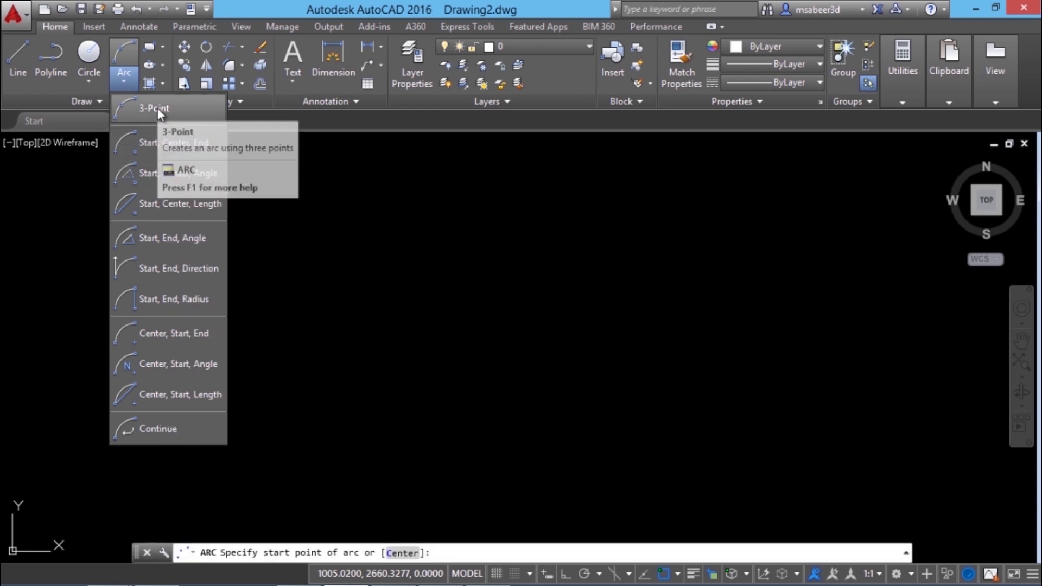
{"action": "left_click", "coordinate": [157, 108]}
{"action": "left_click", "coordinate": [167, 399]}
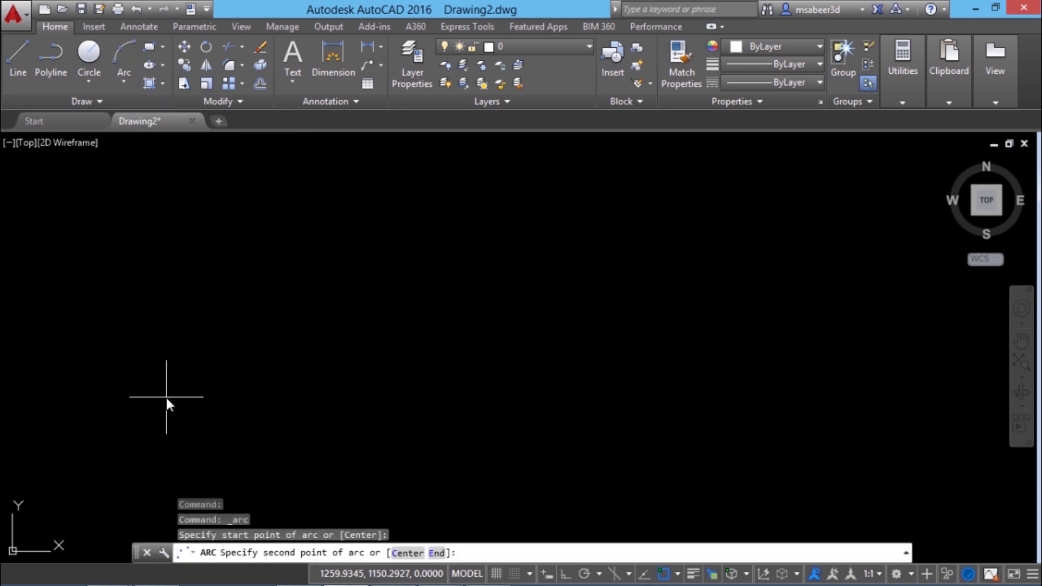
{"action": "left_click", "coordinate": [170, 286]}
{"action": "left_click", "coordinate": [386, 206]}
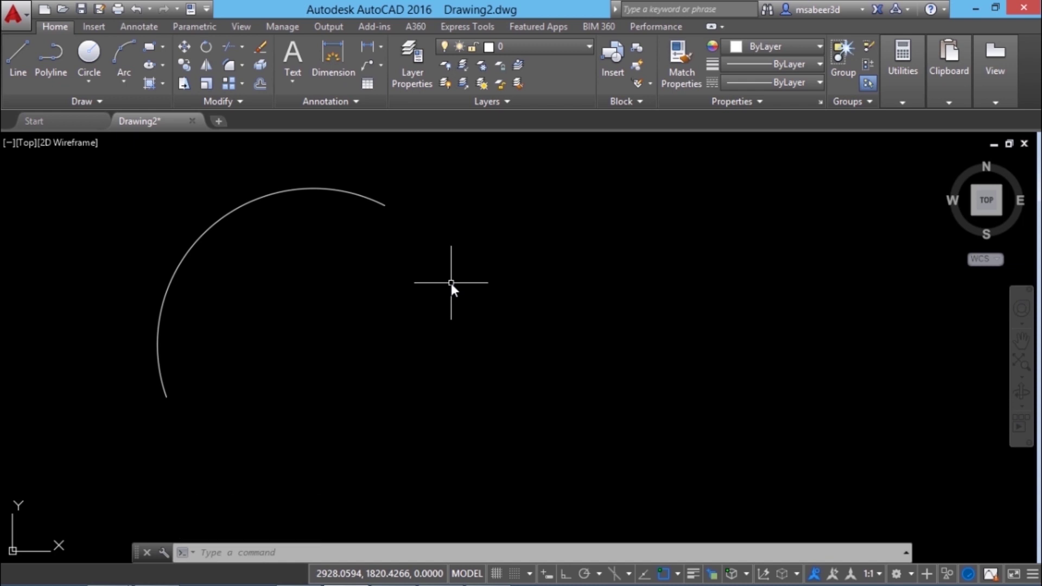
{"action": "left_click", "coordinate": [124, 79]}
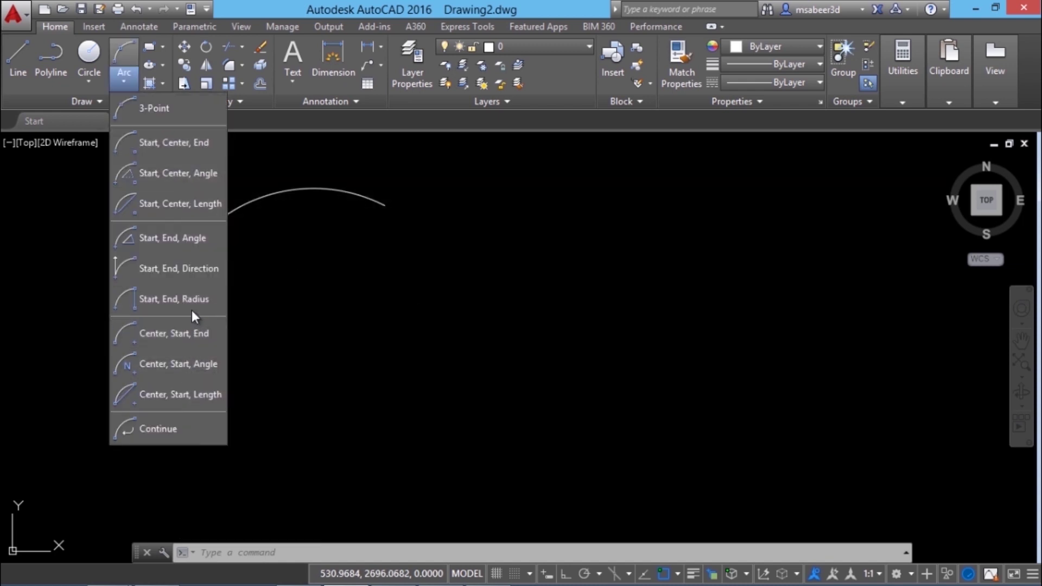
Step: Draw a Start, Center, End arc around the lower right of the drawing
{"action": "left_click", "coordinate": [189, 144]}
{"action": "left_click", "coordinate": [375, 410]}
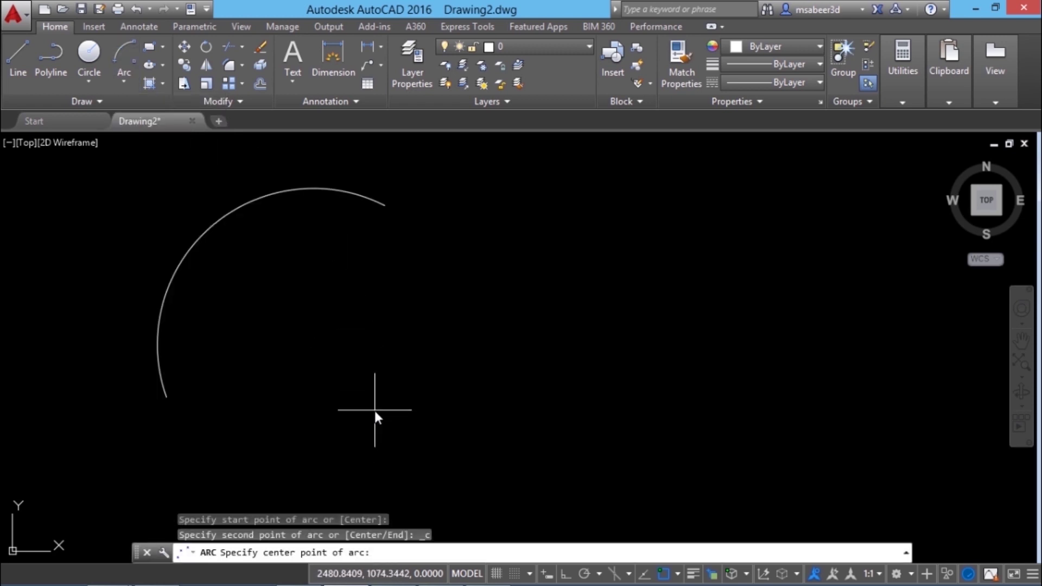
{"action": "left_click", "coordinate": [529, 321]}
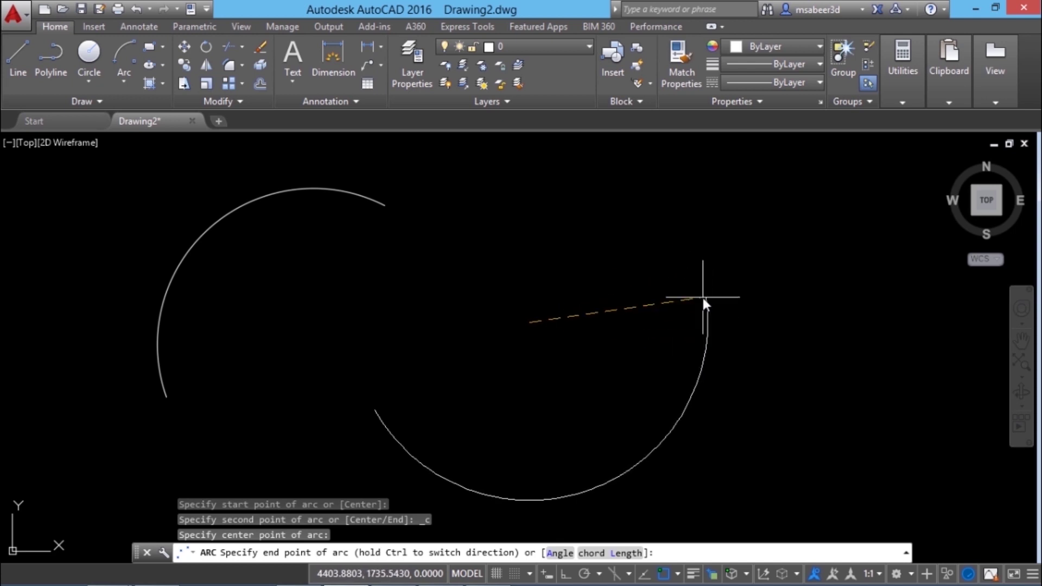
{"action": "left_click", "coordinate": [701, 301]}
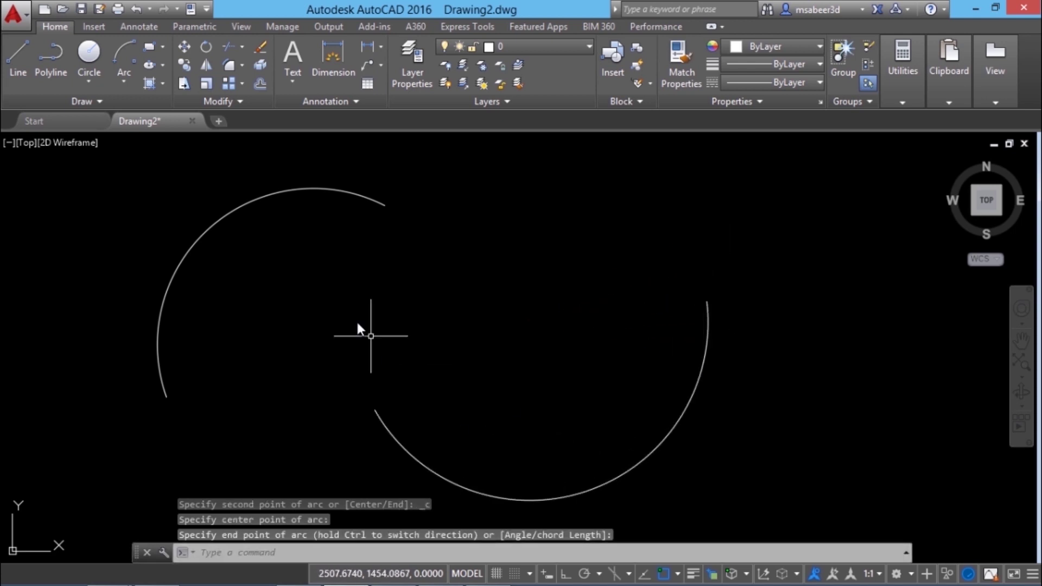
{"action": "left_click", "coordinate": [124, 82]}
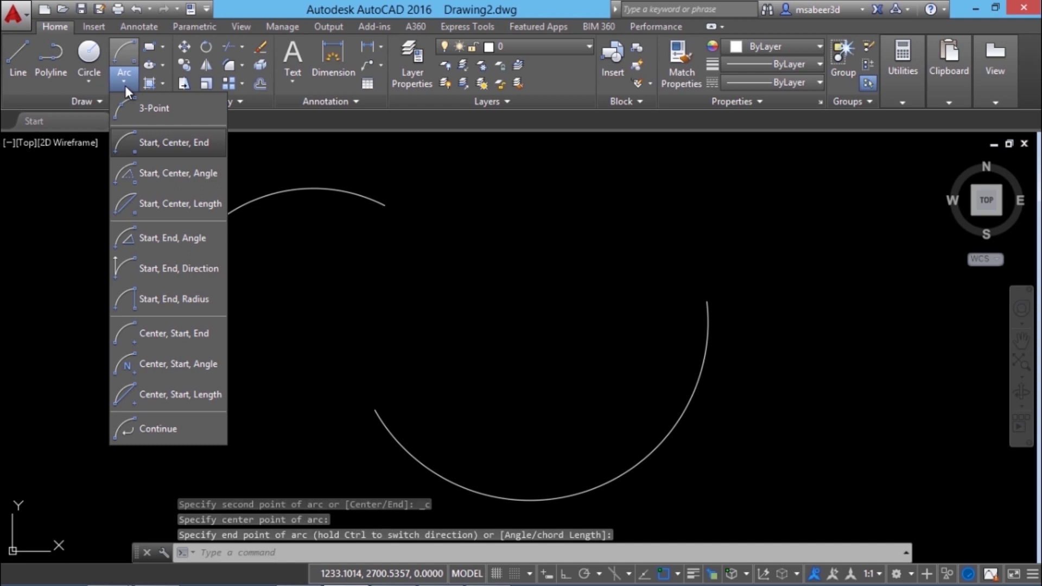
Step: Draw a Start, End, Direction arc inside the large lower-right arc
{"action": "left_click", "coordinate": [182, 268]}
{"action": "left_click", "coordinate": [492, 387]}
{"action": "left_click", "coordinate": [691, 259]}
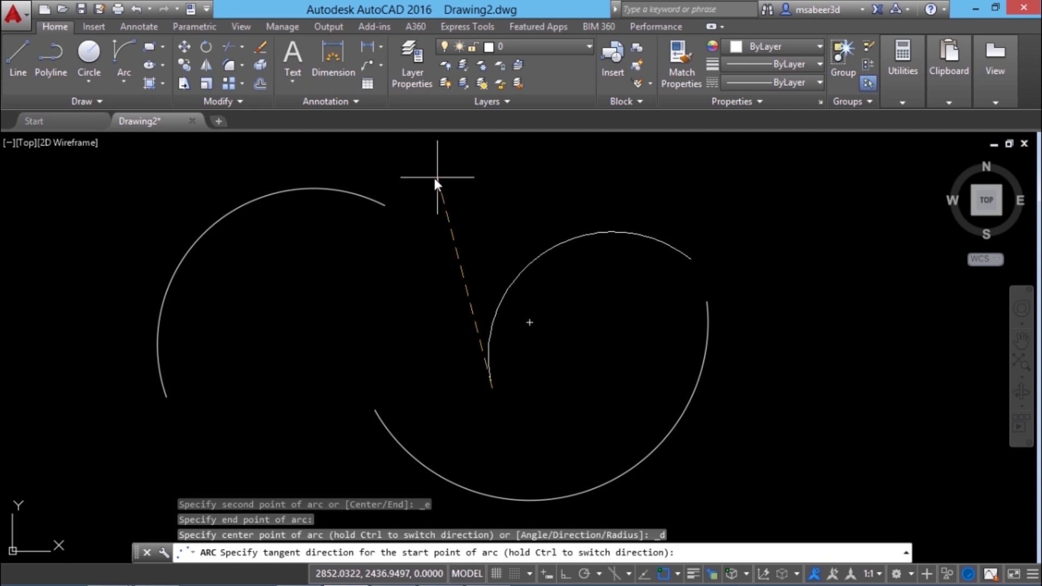
{"action": "key", "text": "Escape"}
{"action": "left_click", "coordinate": [124, 76]}
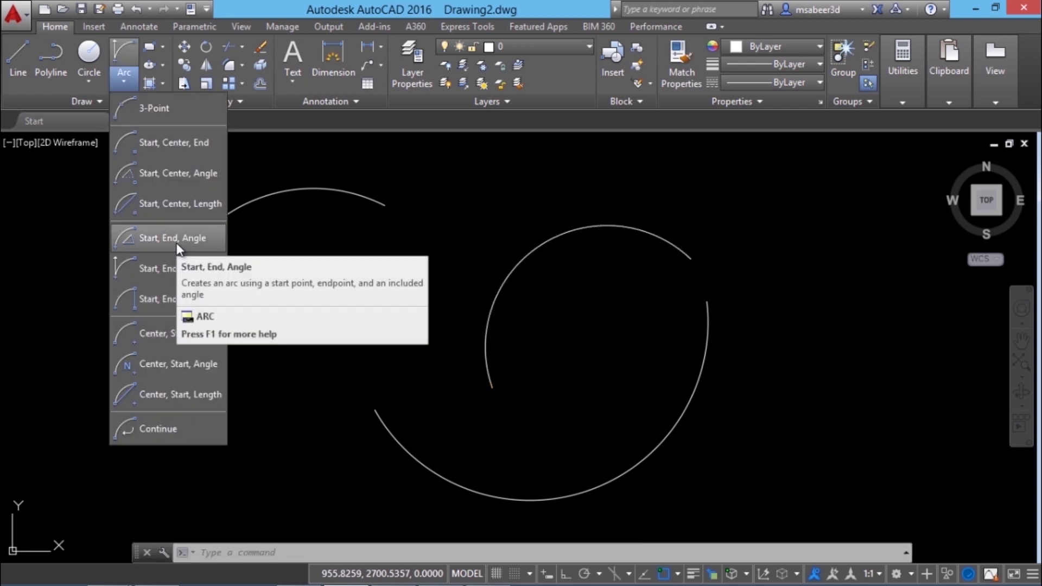
Step: Draw a Start, End, Angle arc at the far right with a 180-degree included angle
{"action": "left_click", "coordinate": [176, 244]}
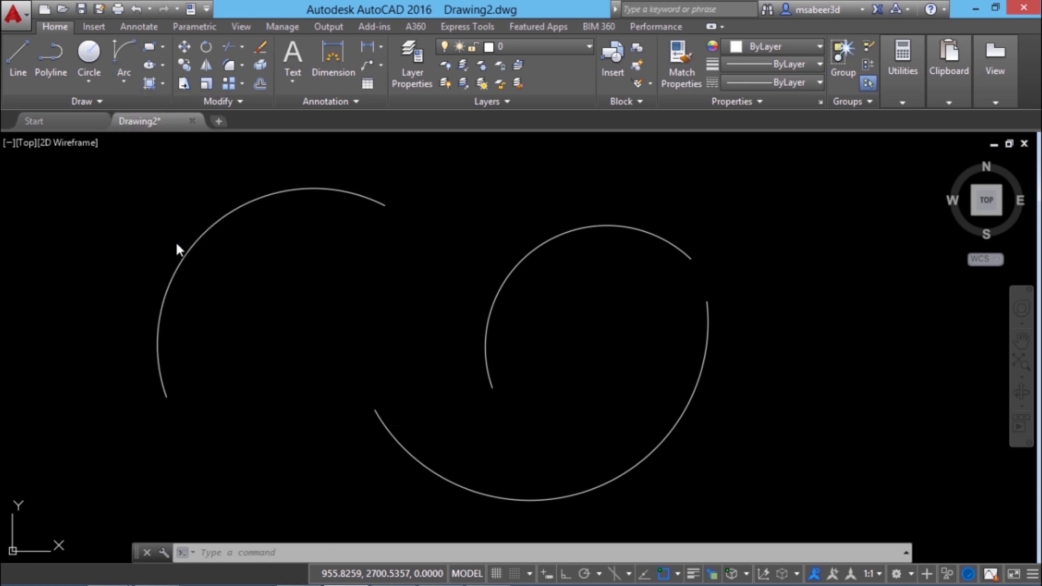
{"action": "left_click", "coordinate": [714, 466]}
{"action": "left_click", "coordinate": [874, 293]}
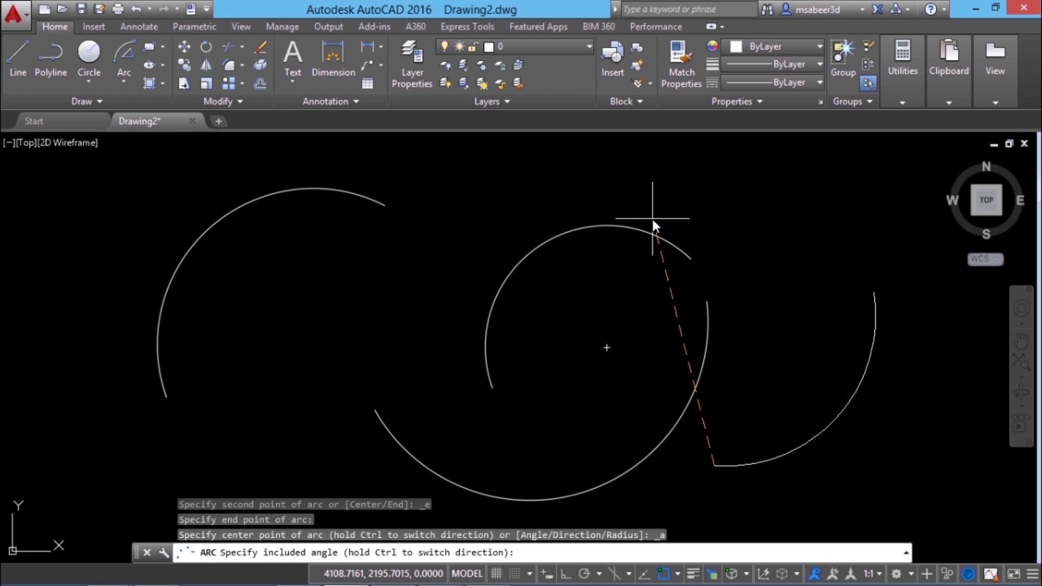
{"action": "type", "text": "180"}
{"action": "key", "text": "Return"}
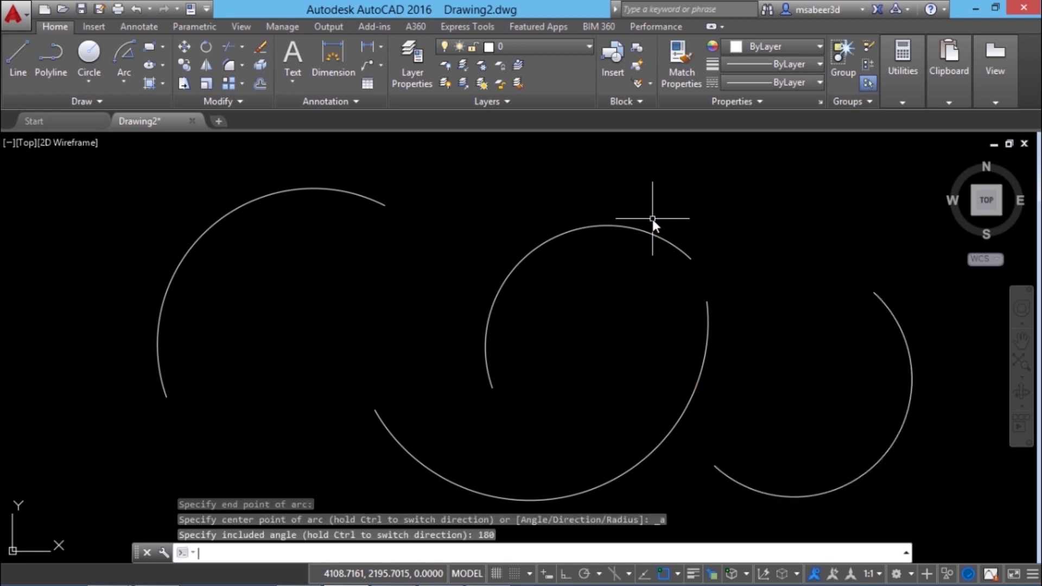
{"action": "left_click", "coordinate": [123, 83]}
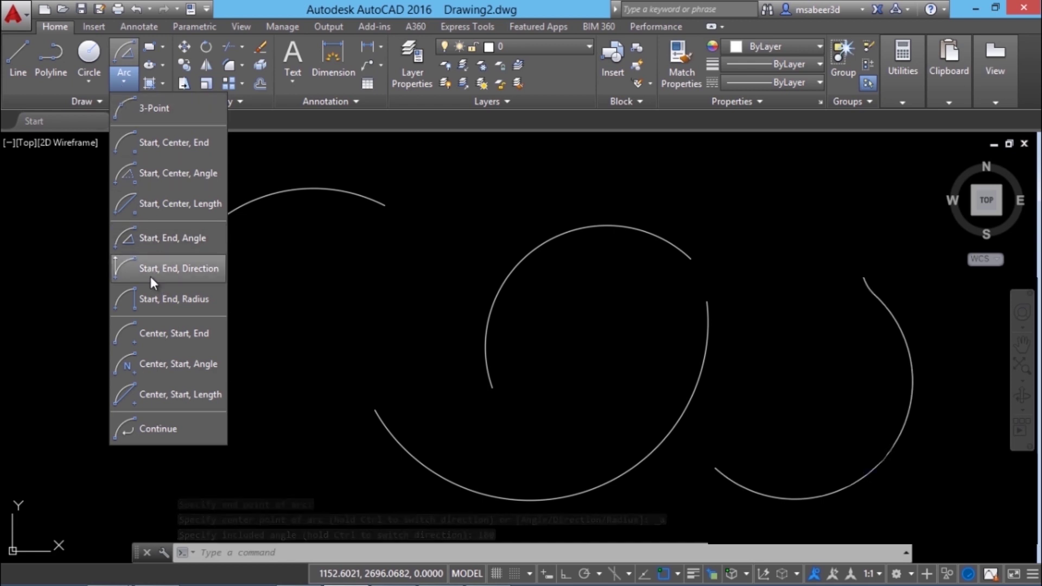
Step: Chain two Continue arcs tangentially upward from the half-circle's end toward the top right
{"action": "left_click", "coordinate": [185, 438]}
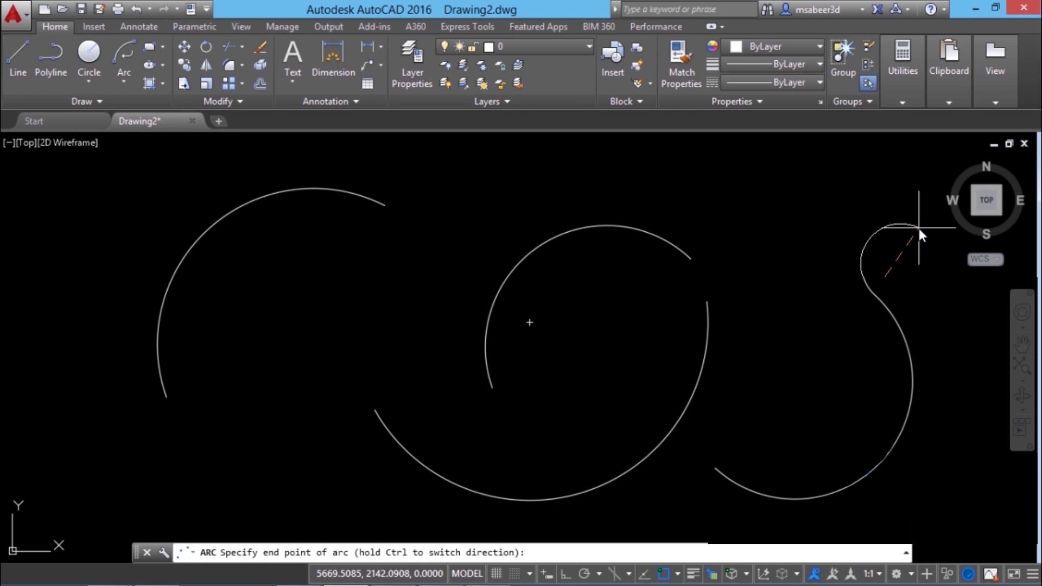
{"action": "left_click", "coordinate": [888, 225]}
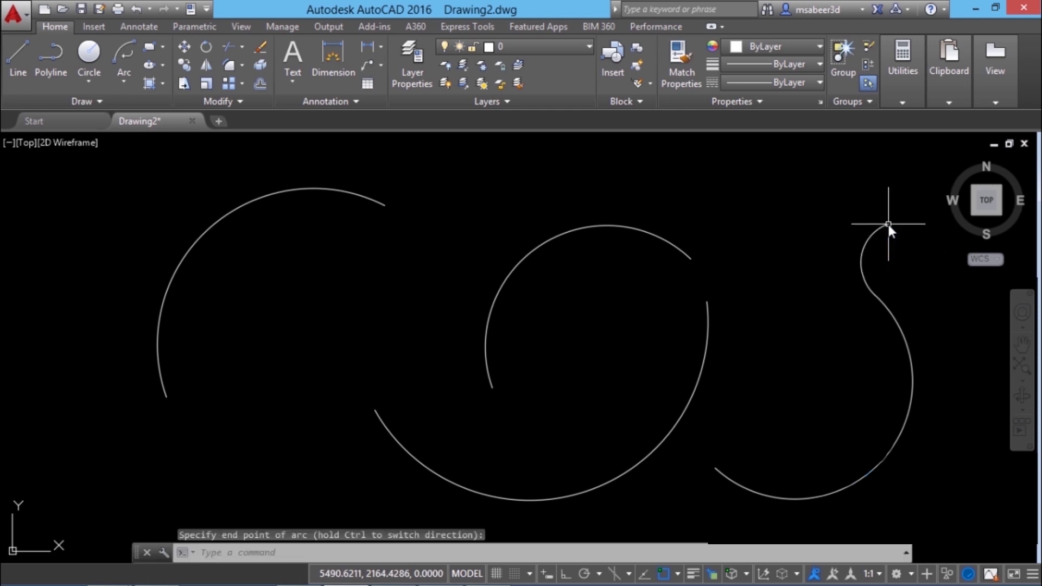
{"action": "left_click", "coordinate": [128, 87]}
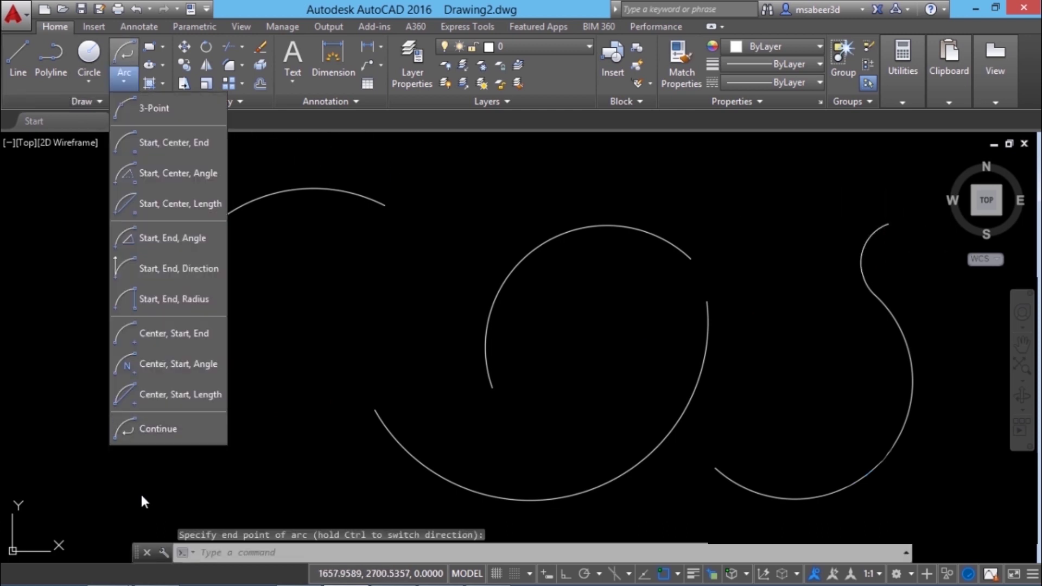
{"action": "left_click", "coordinate": [140, 493]}
{"action": "left_click", "coordinate": [843, 172]}
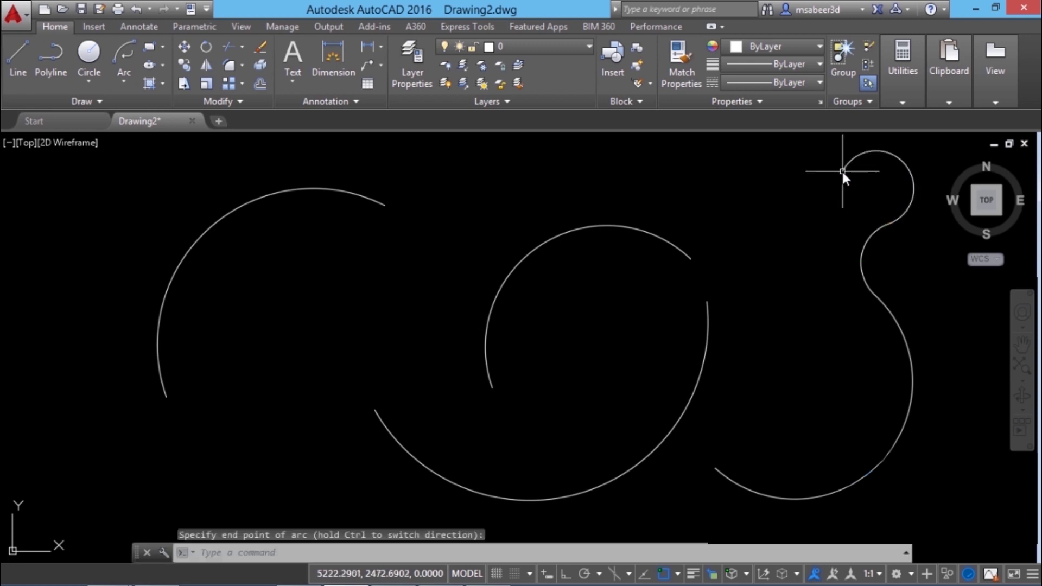